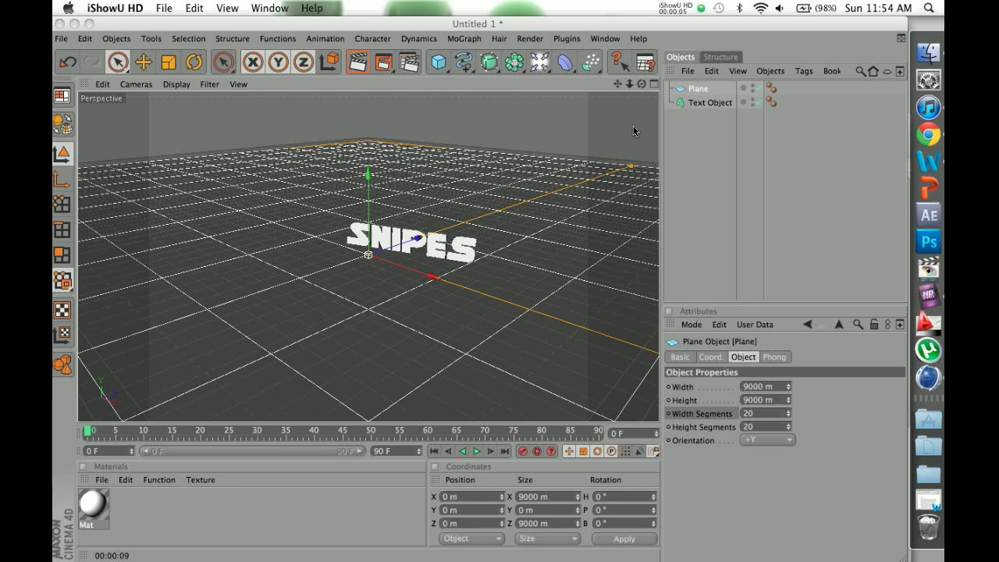
Scrub the animation through frames 41 and 18, return to frame 0, and show the lights palette.
drag(533, 65, 516, 83)
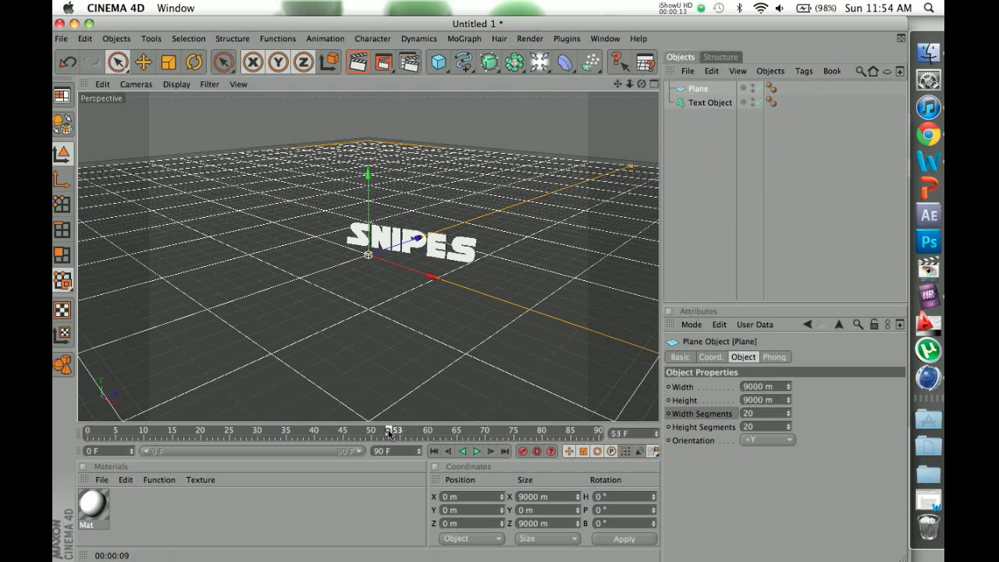
drag(392, 431, 359, 446)
click(187, 427)
drag(95, 431, 87, 430)
click(542, 61)
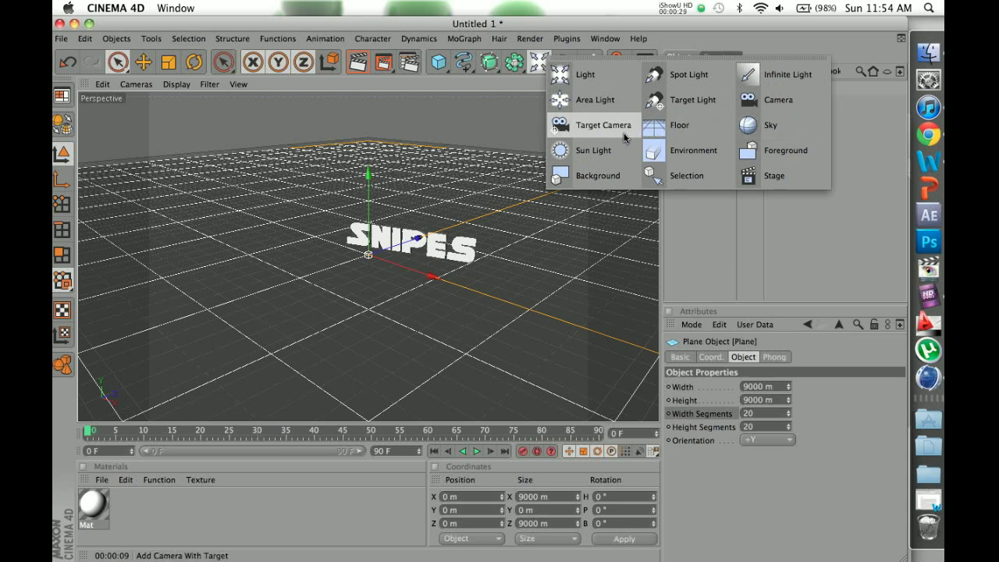
Add a light at Y 587.556 m, Z -165.371 m with Shadow Maps (Soft), and preview-render.
click(584, 75)
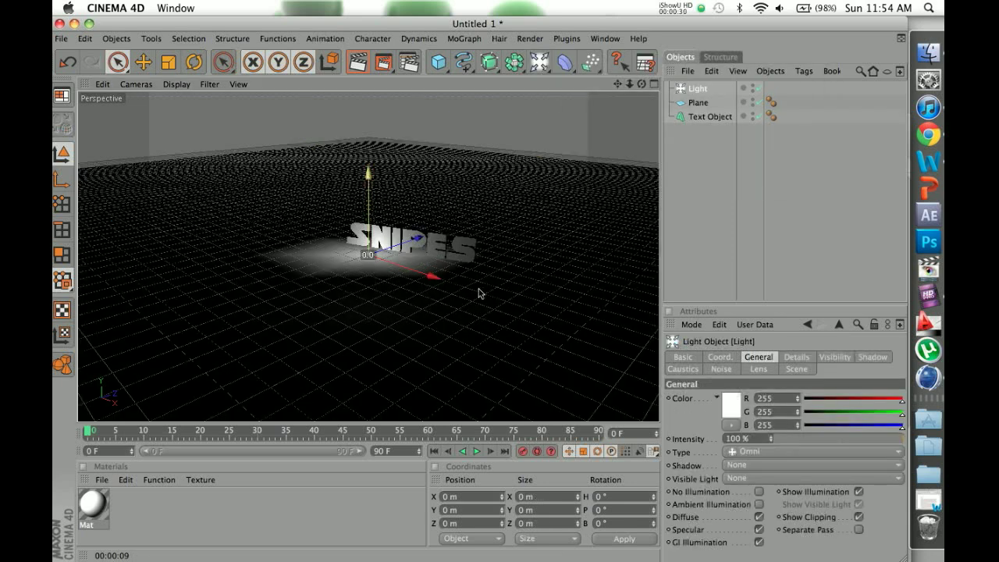
drag(477, 290, 416, 169)
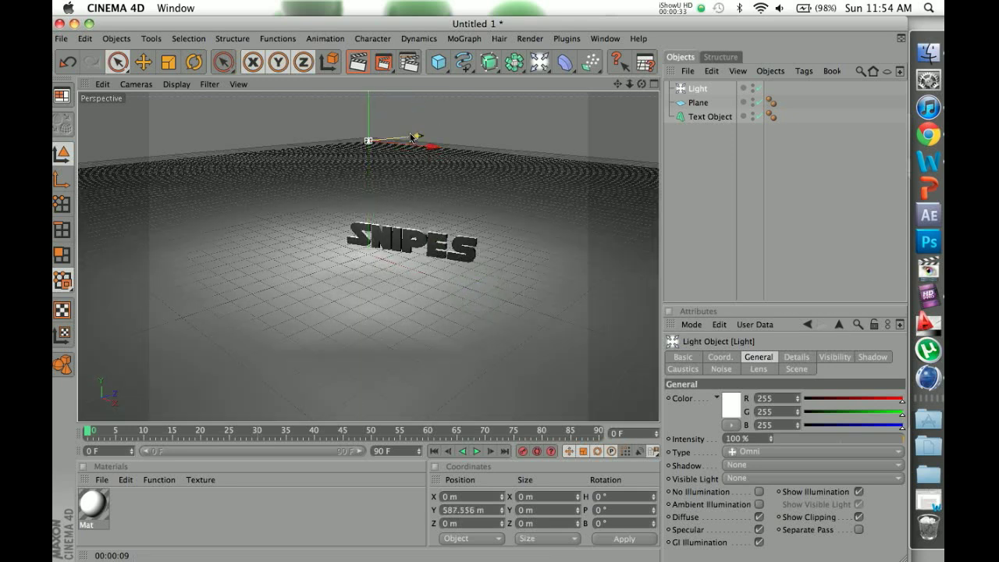
drag(479, 292, 453, 295)
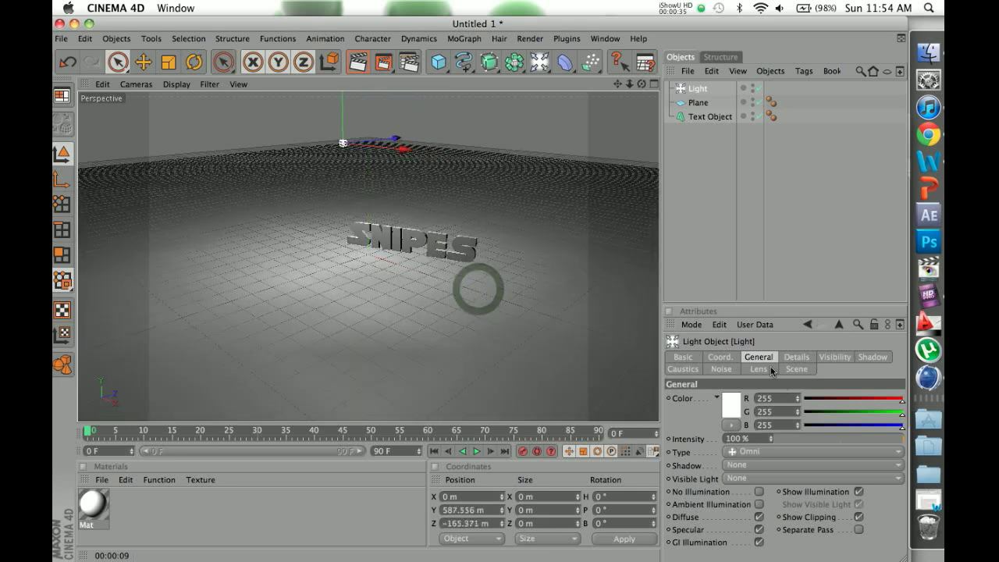
click(760, 465)
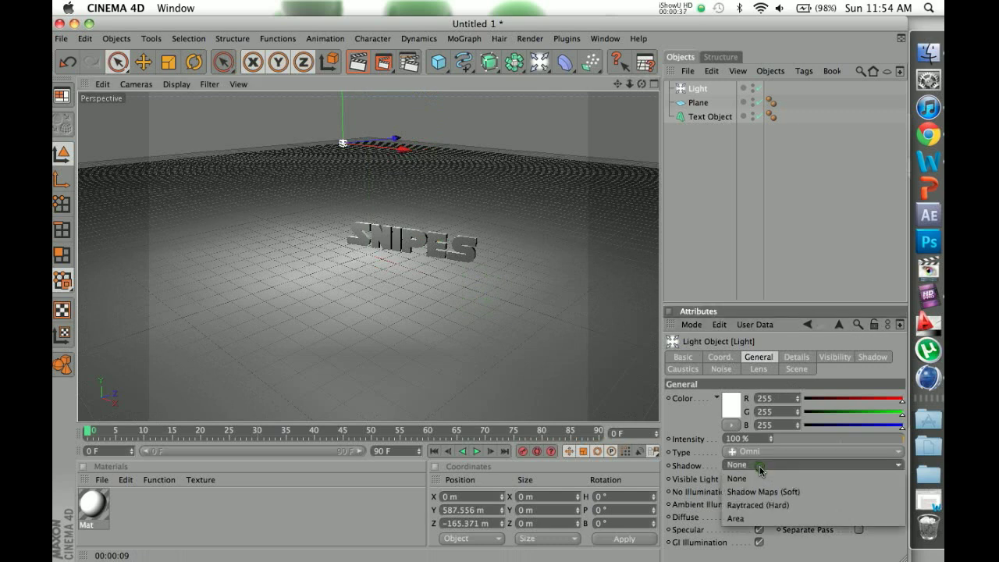
click(754, 490)
key(super+r)
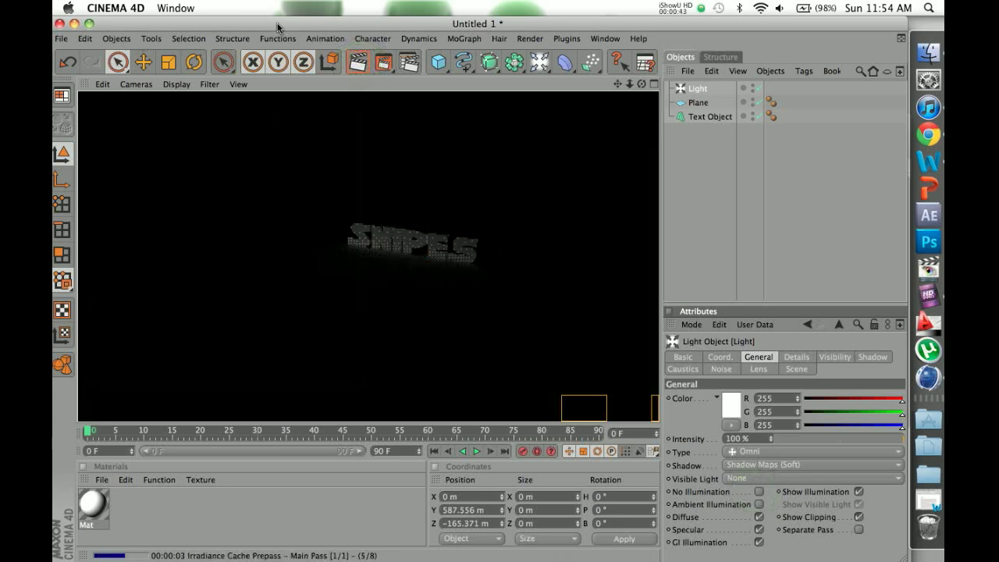
Turn off Global Illumination in Render Settings and re-render the view.
click(409, 64)
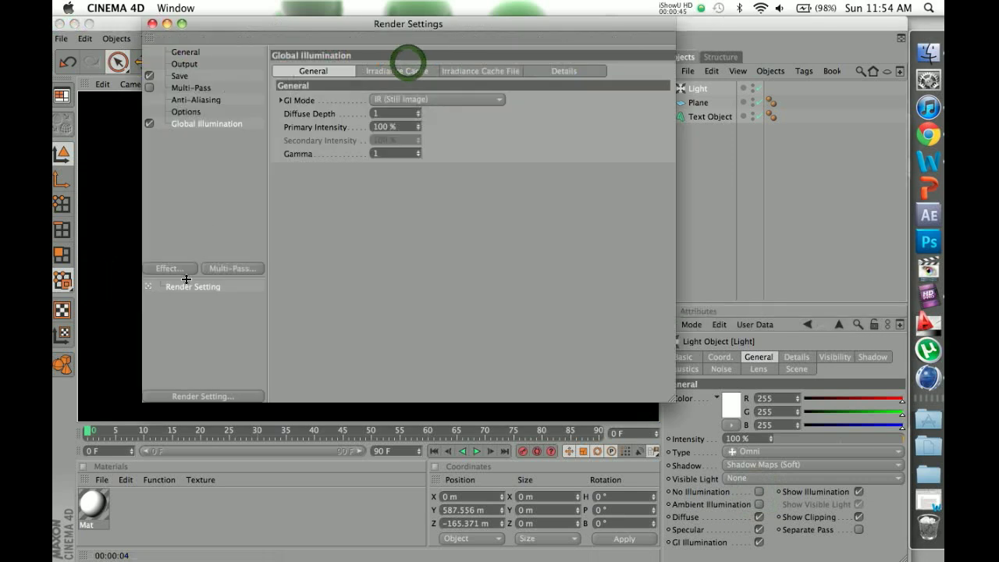
click(179, 266)
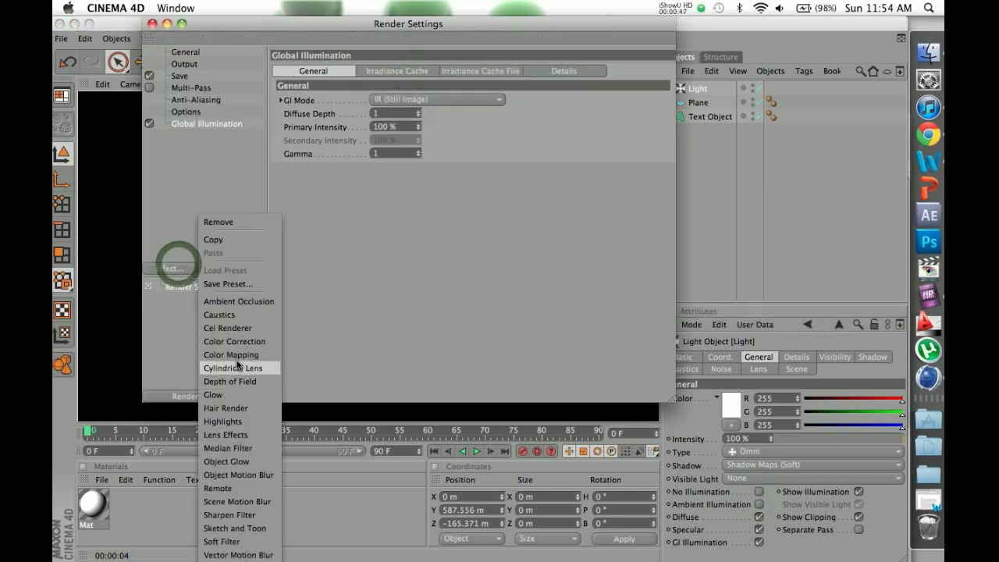
click(181, 142)
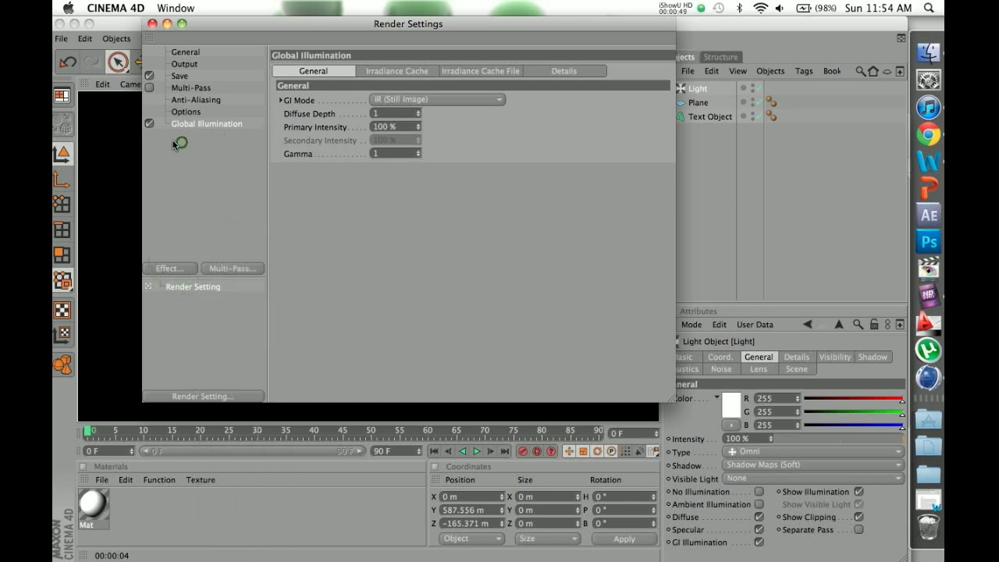
click(148, 123)
click(152, 26)
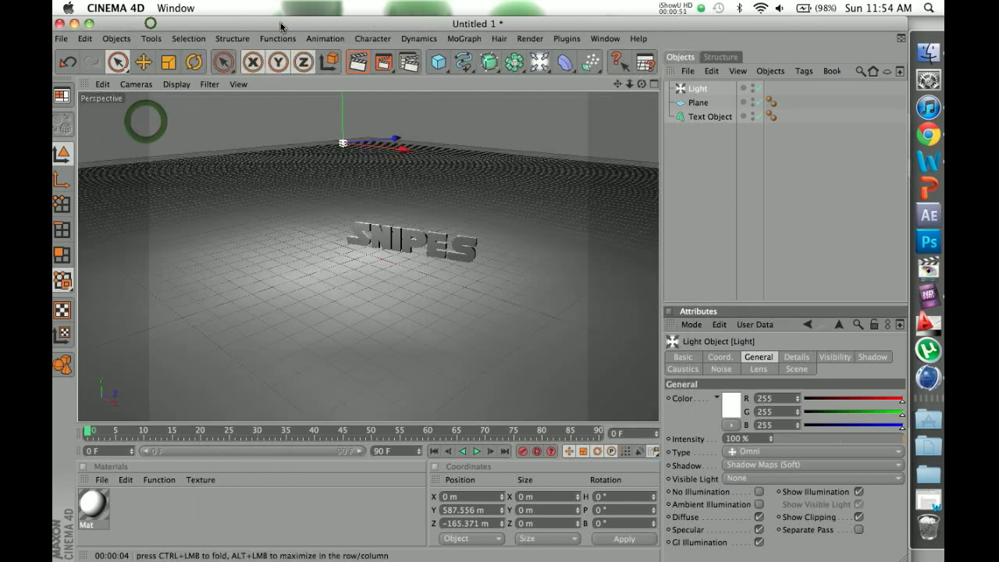
key(super+r)
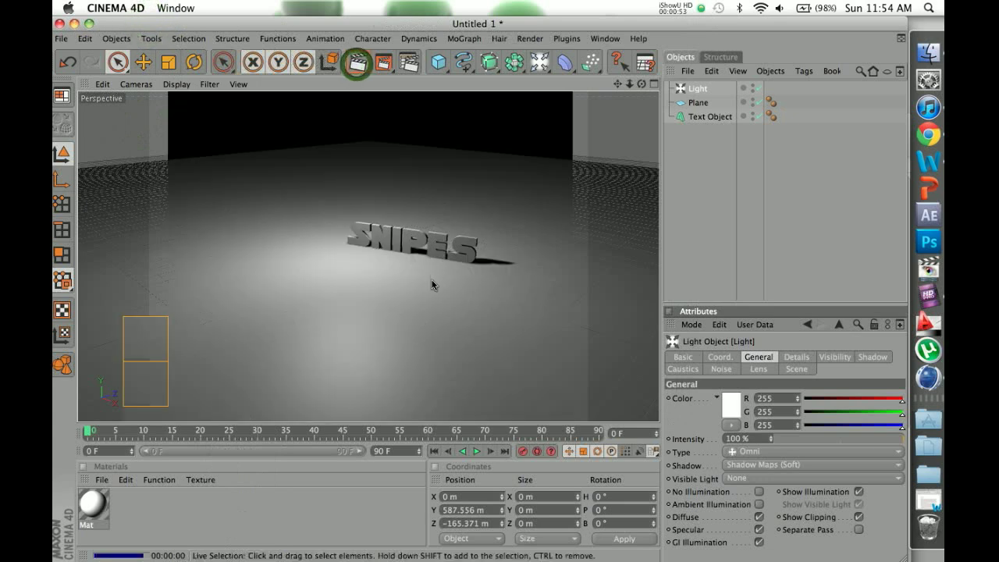
Switch the light's shadow to Raytraced (Hard) and render the view.
click(402, 247)
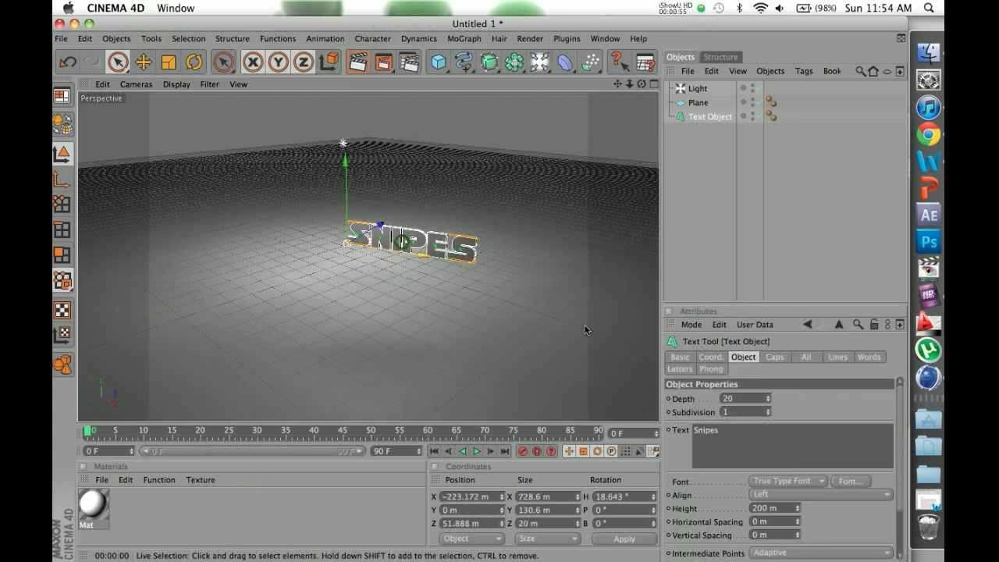
click(698, 89)
click(770, 466)
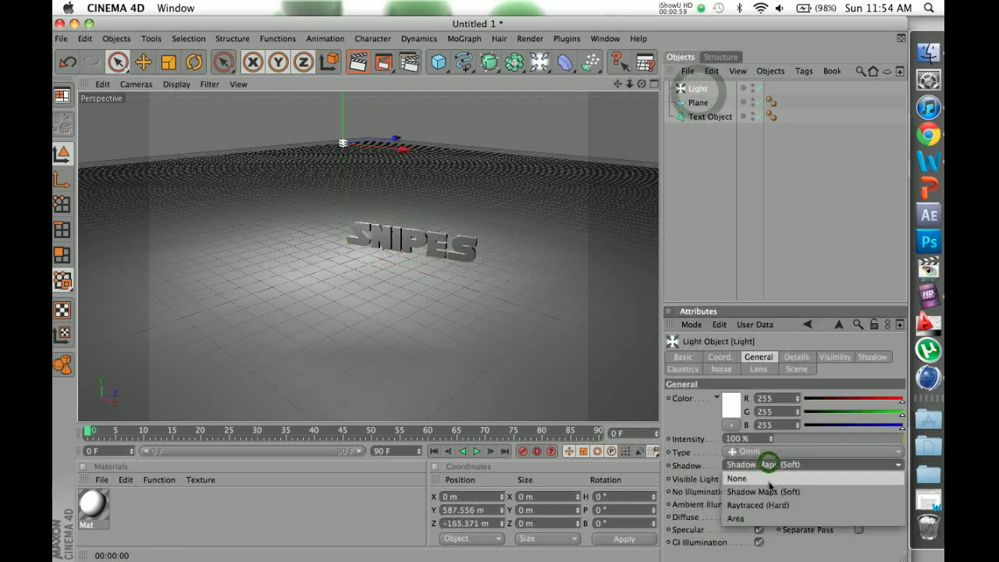
click(769, 488)
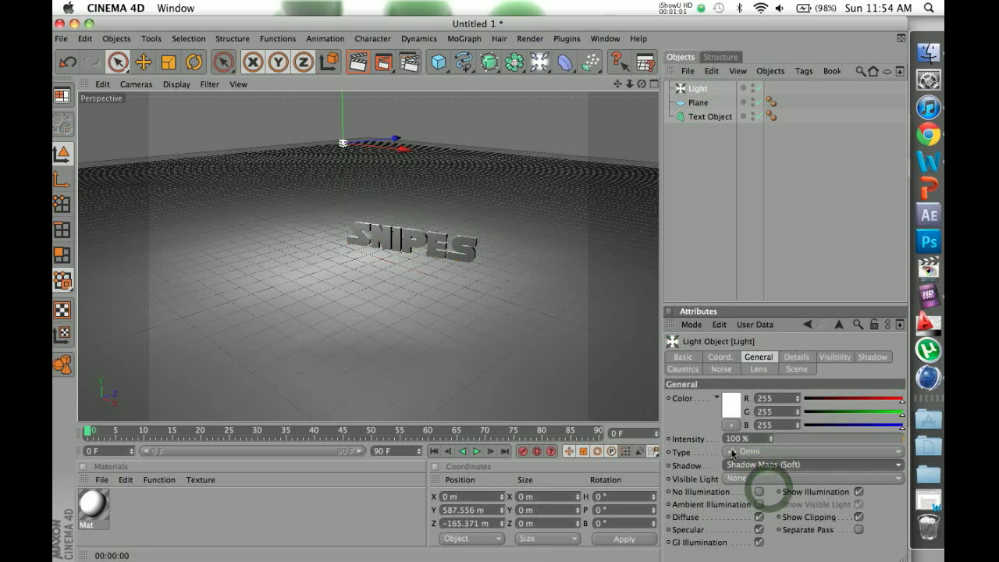
click(755, 464)
click(756, 505)
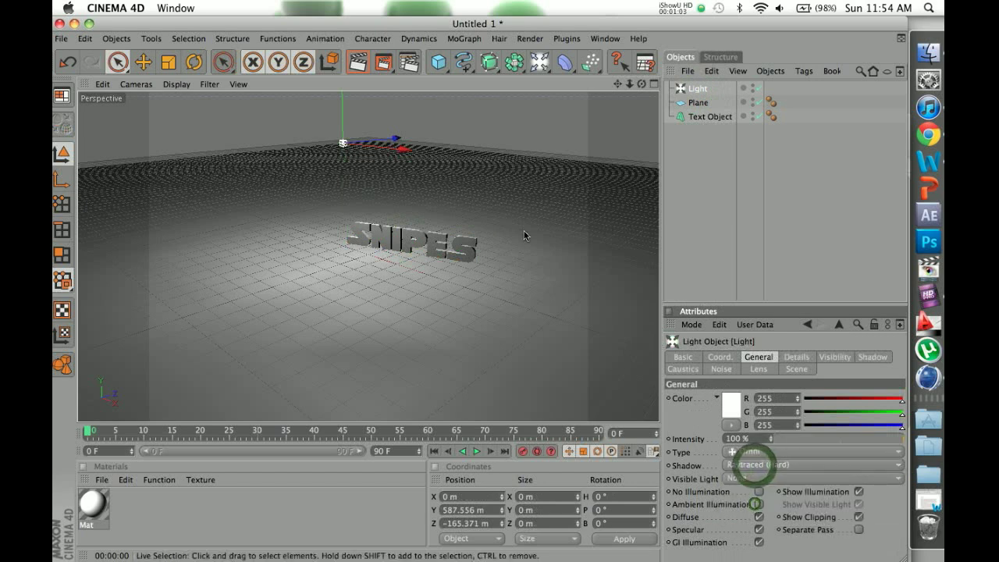
click(358, 61)
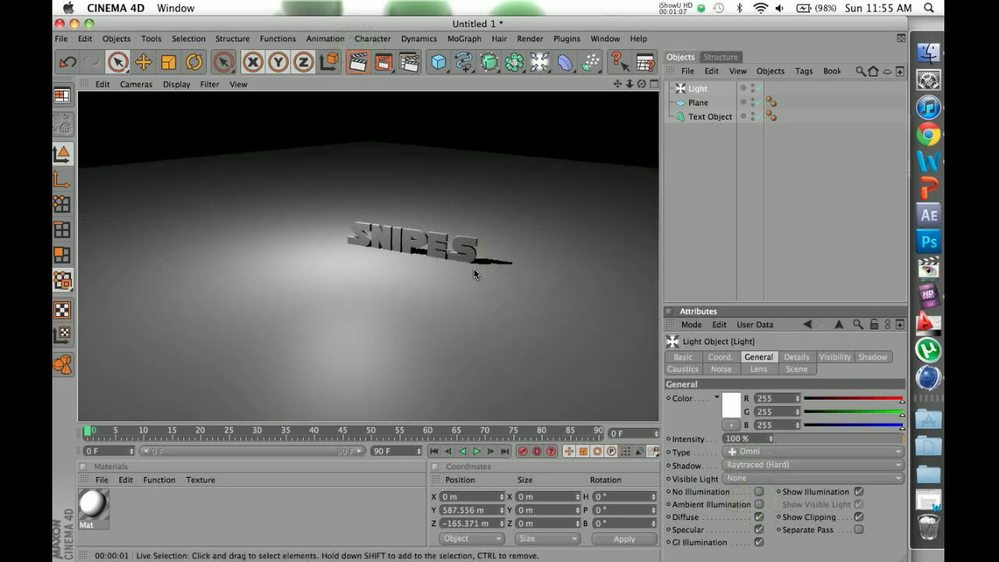
Delete the light and add an area light in its place.
click(708, 93)
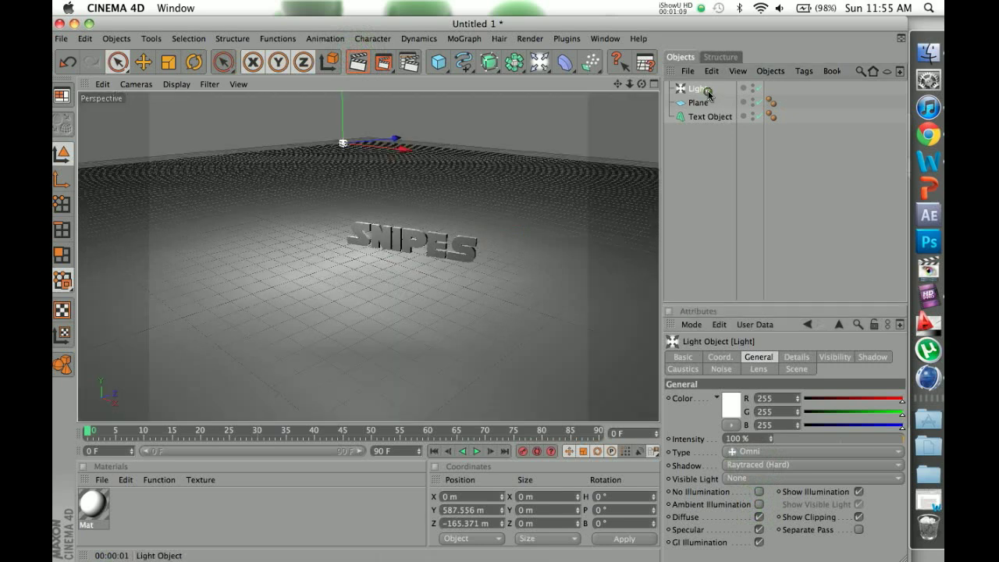
key(Delete)
click(540, 63)
click(578, 99)
Raise the area light above the text, boost its intensity to 253%, and render.
drag(437, 210, 479, 292)
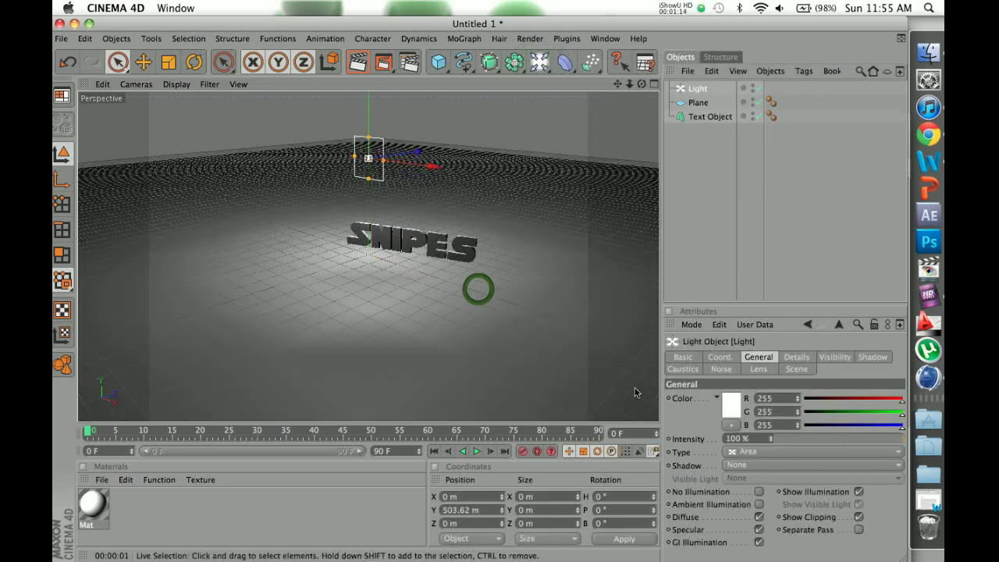
click(770, 437)
drag(770, 440, 770, 430)
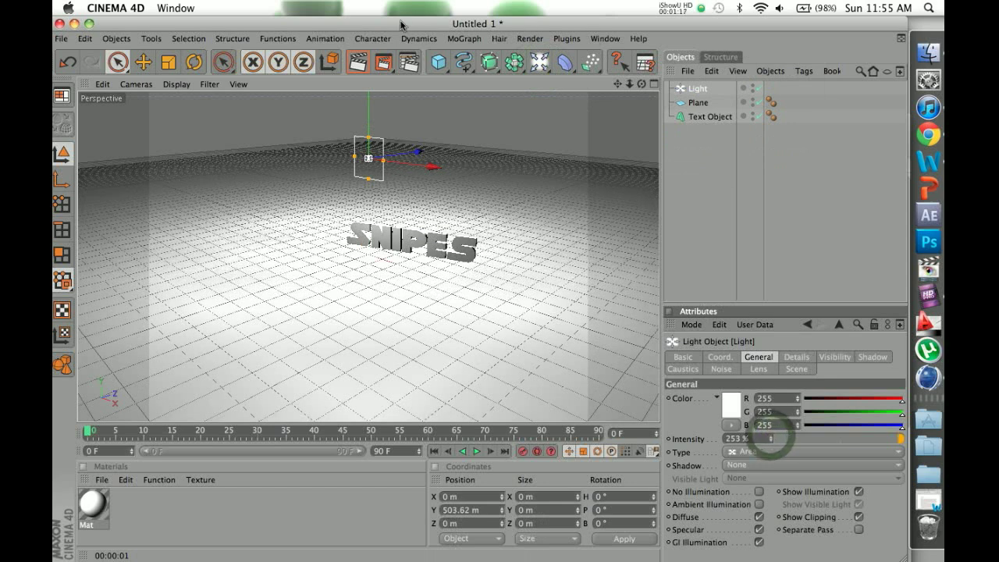
click(365, 57)
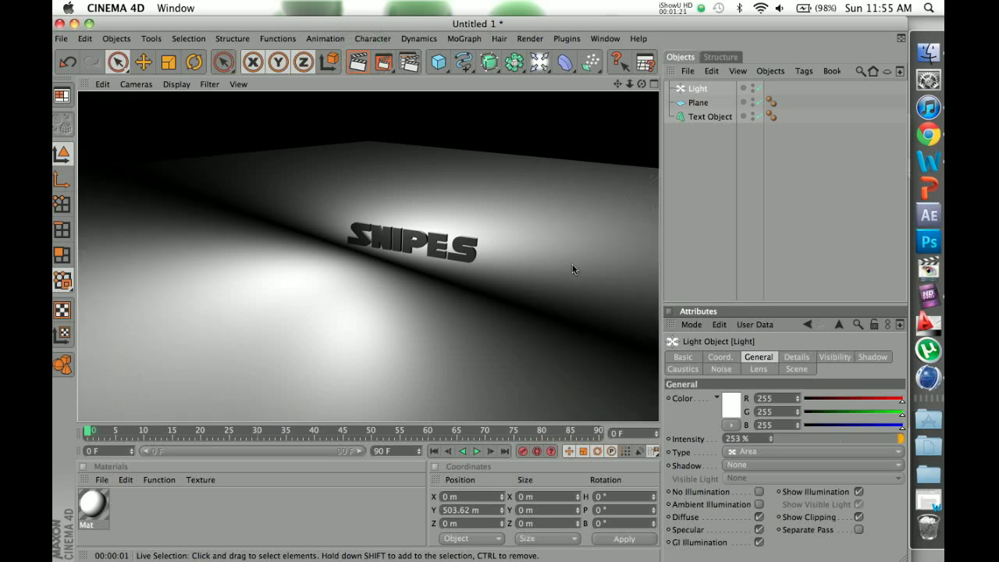
click(692, 90)
Replace the area light with a spot light at Y 549.086 m, Z -865.72 m.
key(Delete)
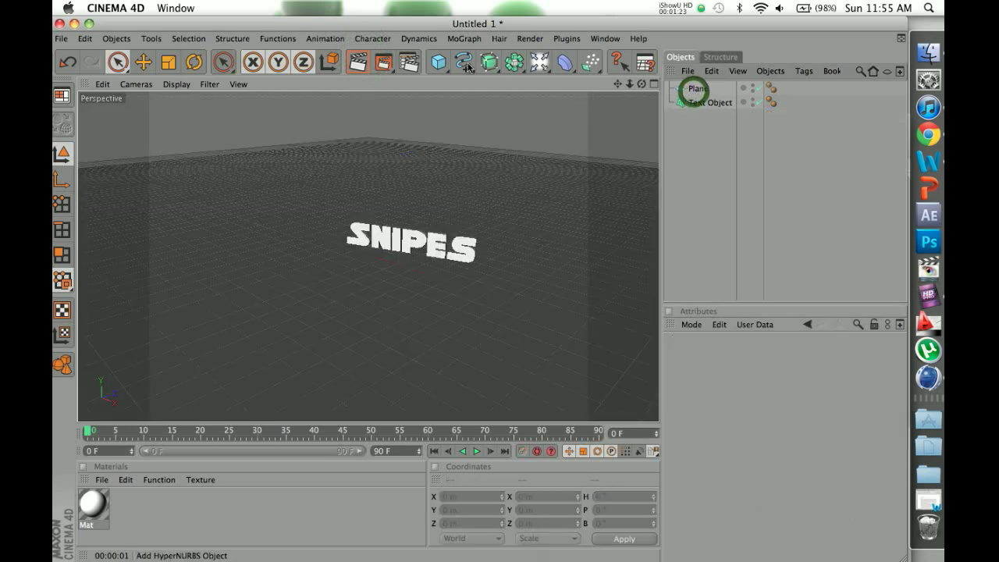
drag(542, 62, 695, 82)
mouse_move(370, 230)
mouse_down()
mouse_move(368, 246)
mouse_move(364, 225)
mouse_up()
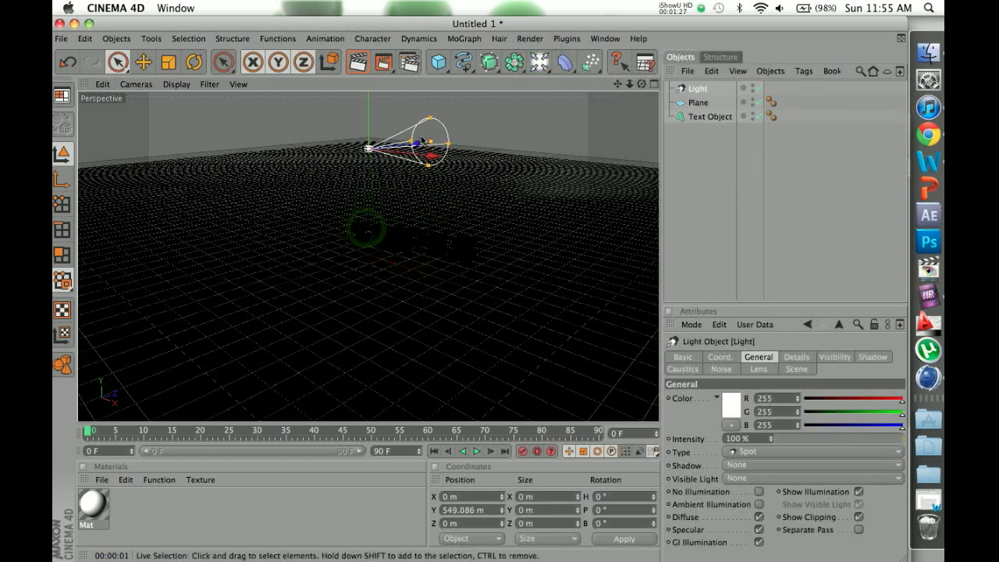
drag(419, 144, 247, 160)
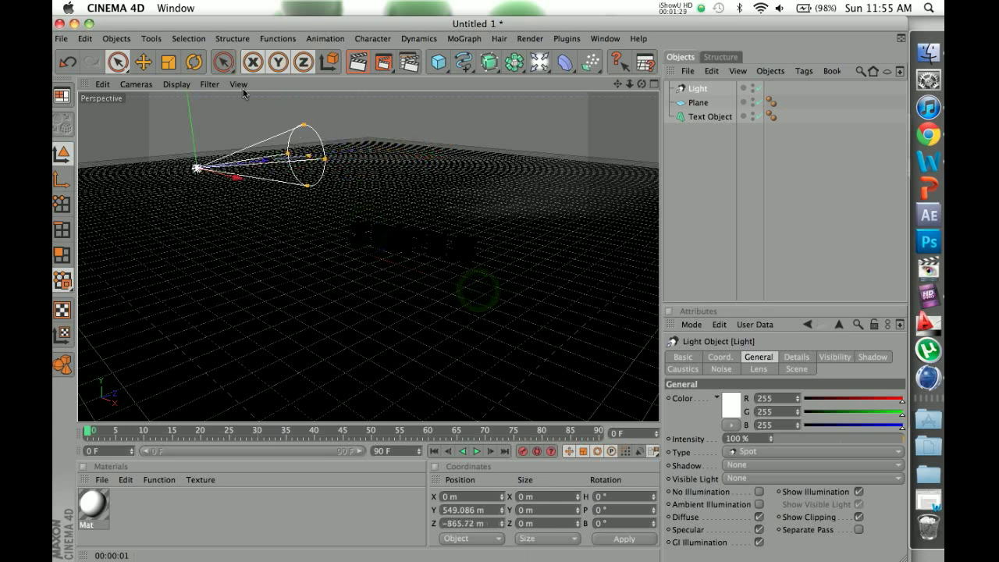
Tilt the spot light -31.852° toward the text, shift it to X 108.666, and test-render.
click(193, 69)
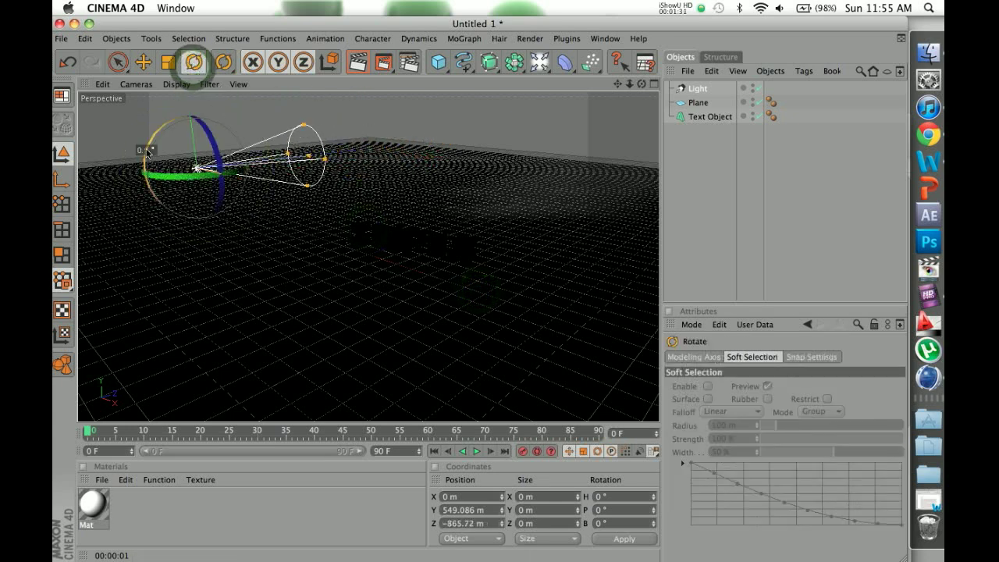
mouse_move(156, 144)
mouse_down()
mouse_move(168, 109)
mouse_move(139, 155)
mouse_move(159, 129)
mouse_up()
click(117, 62)
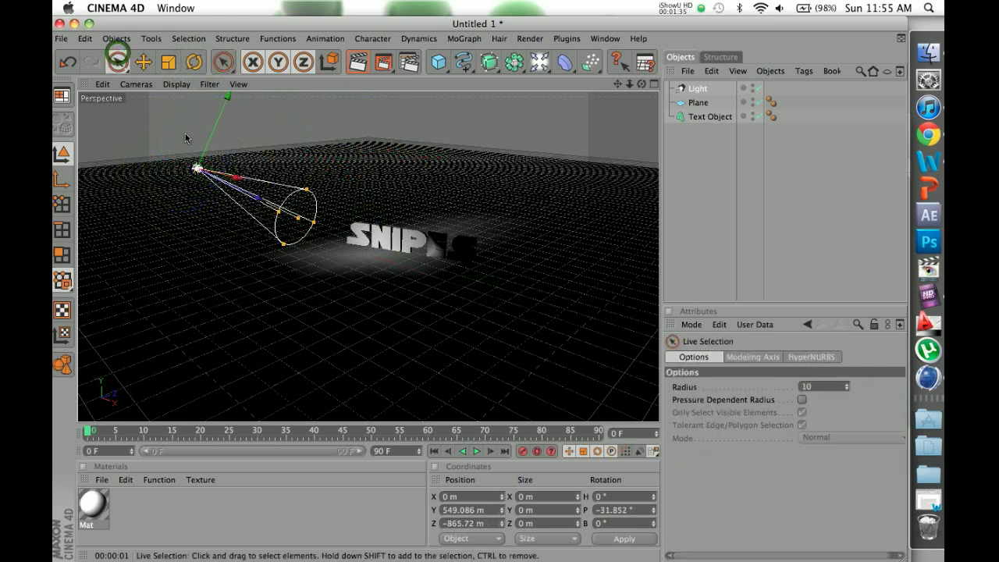
drag(236, 178, 251, 181)
click(362, 67)
click(357, 66)
Replace the spot light with an infinite light, adjust its colour, and raise it above the plane.
click(705, 90)
key(Delete)
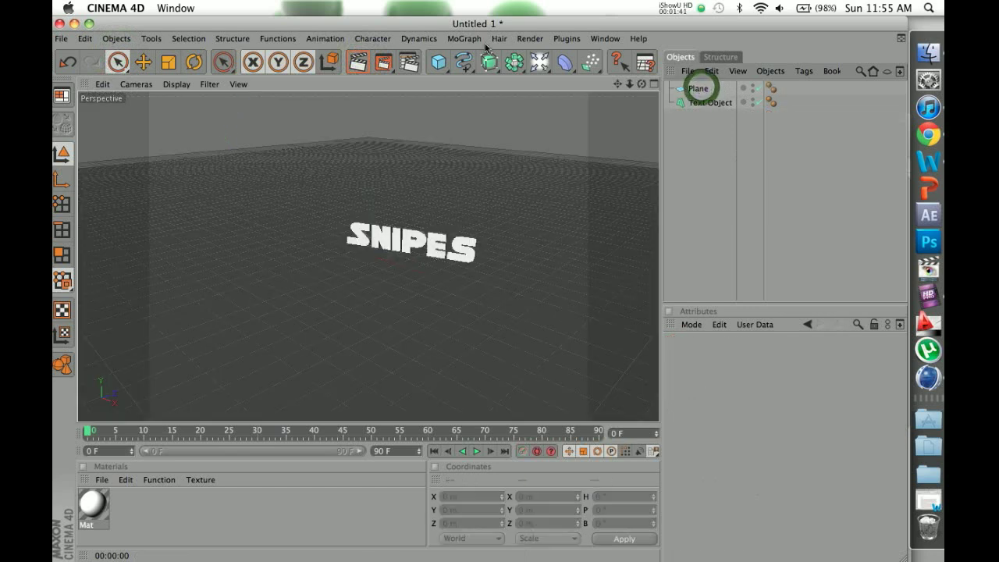
drag(546, 66, 773, 75)
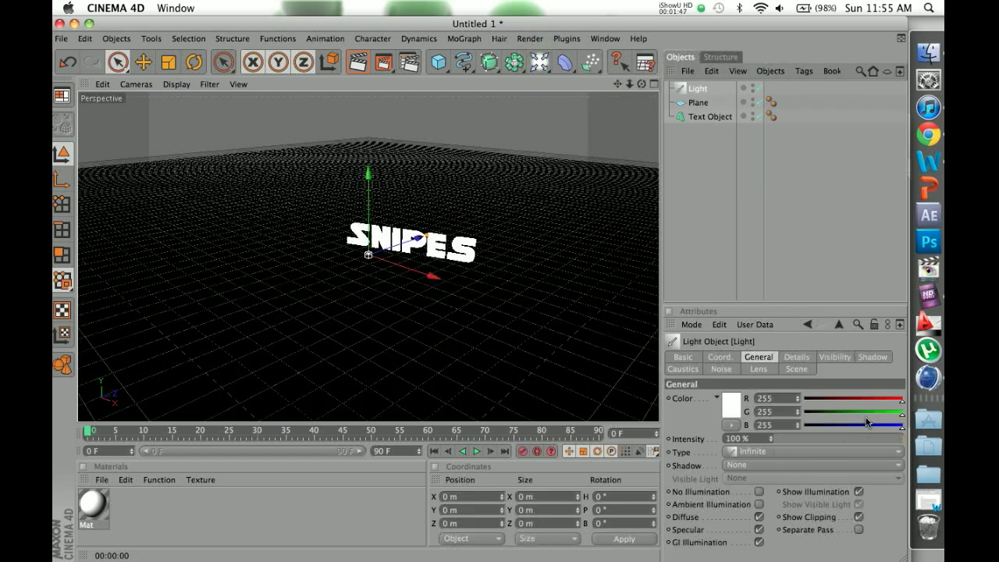
drag(865, 411, 877, 403)
drag(368, 195, 478, 290)
Tilt the light down to -47.872°, set its intensity to 155%, and render.
click(195, 62)
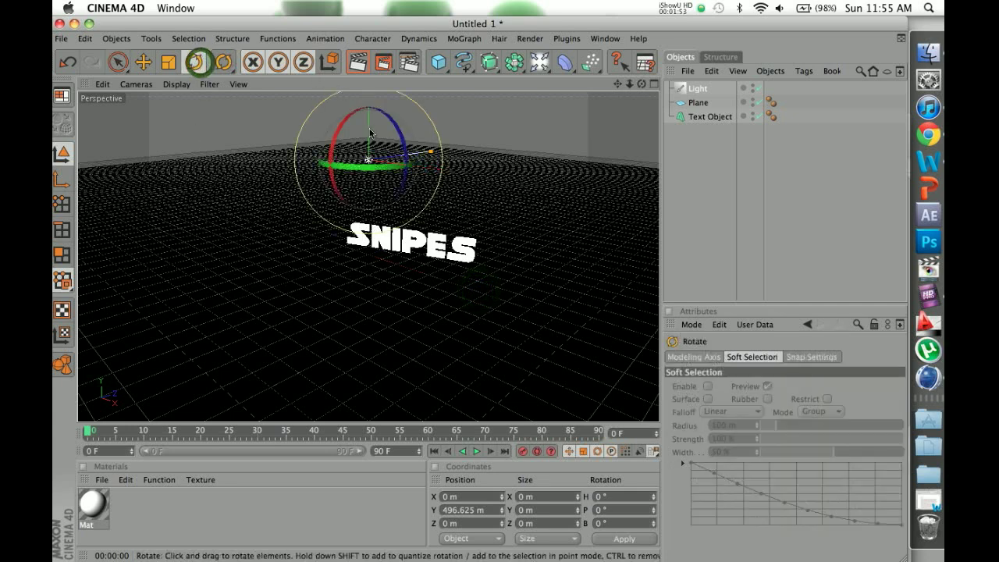
drag(349, 132, 358, 28)
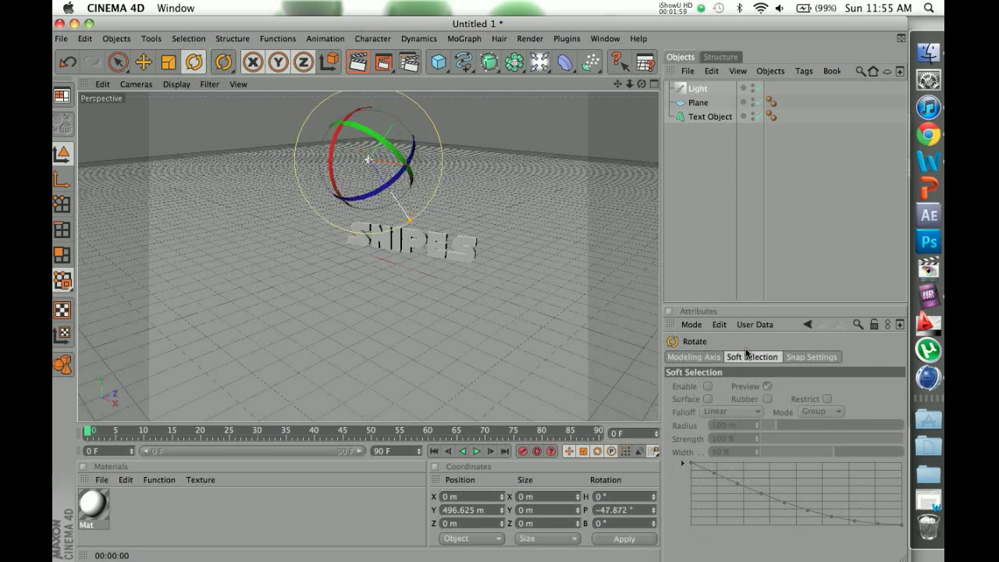
click(693, 91)
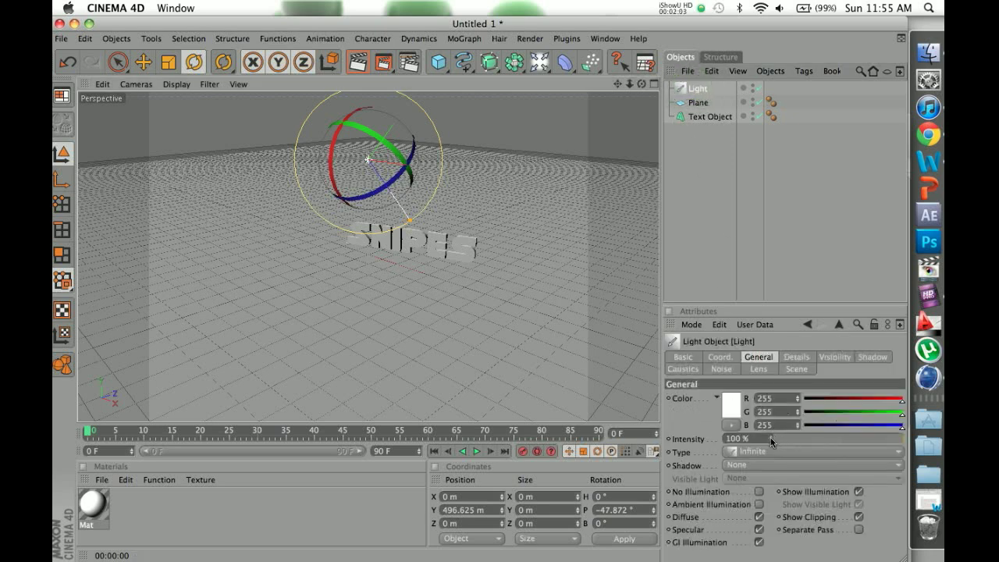
drag(771, 437, 770, 441)
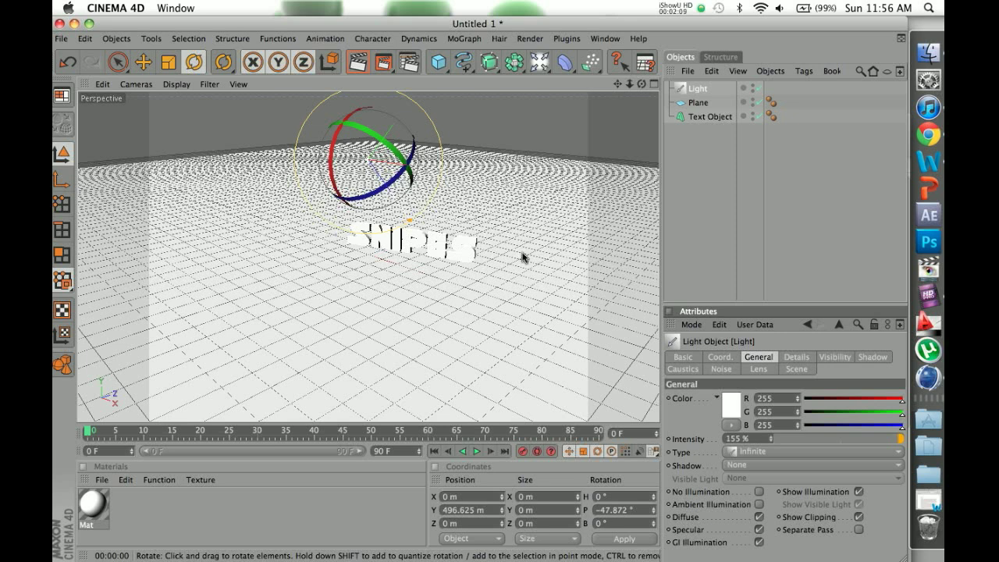
click(368, 69)
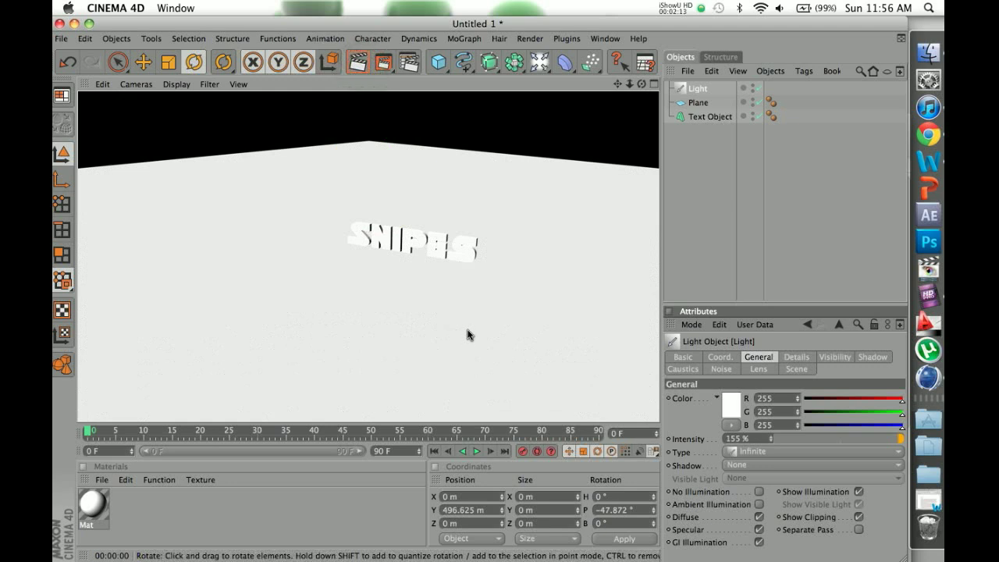
Delete the SNIPES text object, leaving the Light and Plane.
click(442, 236)
click(440, 239)
key(Delete)
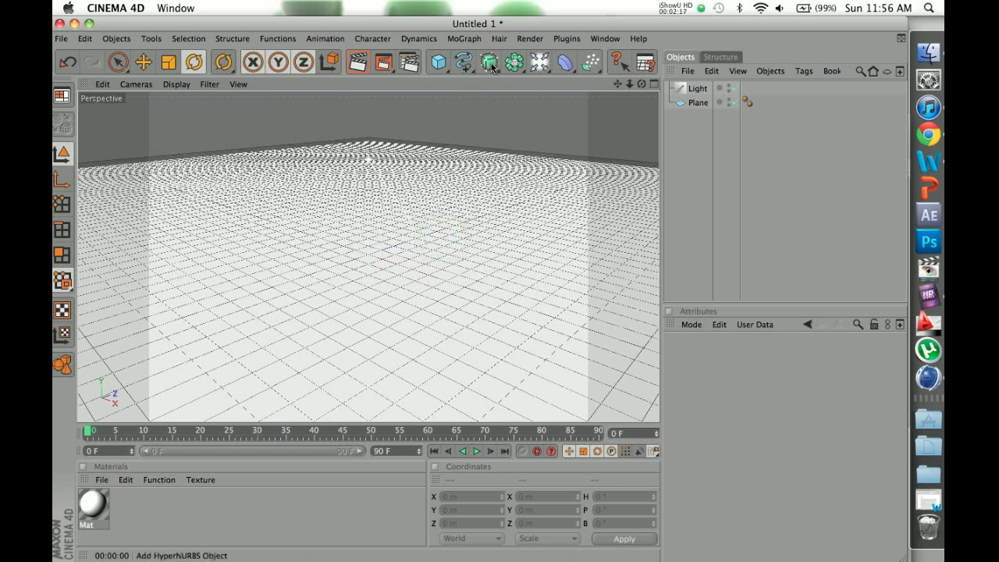
Delete the light and add a new MoGraph Text object.
click(698, 89)
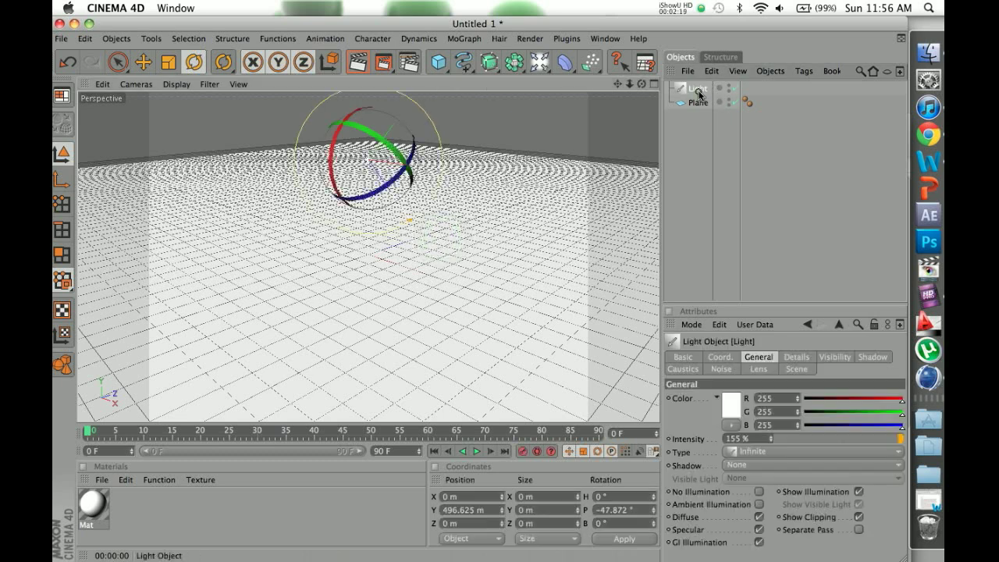
key(Delete)
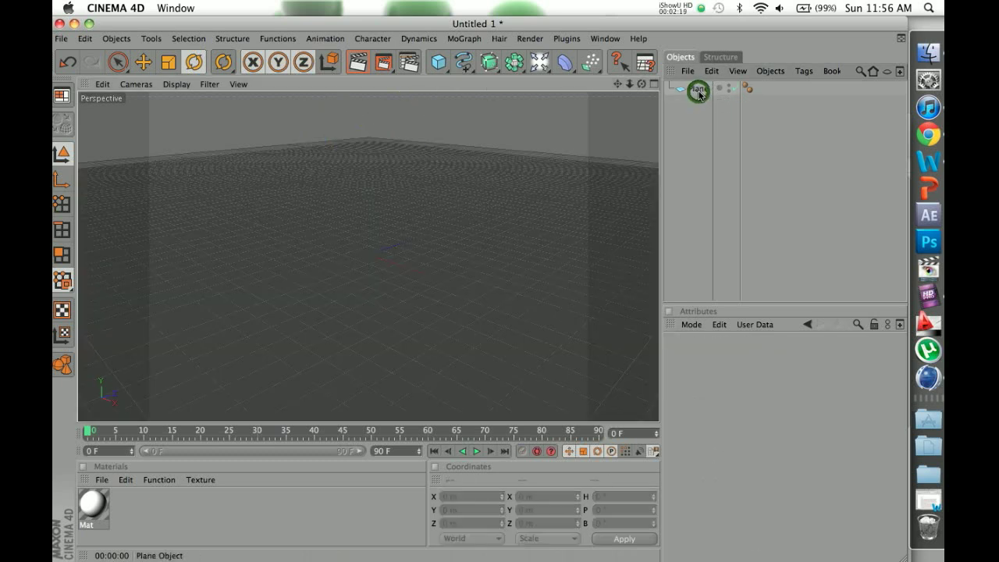
click(464, 38)
click(493, 178)
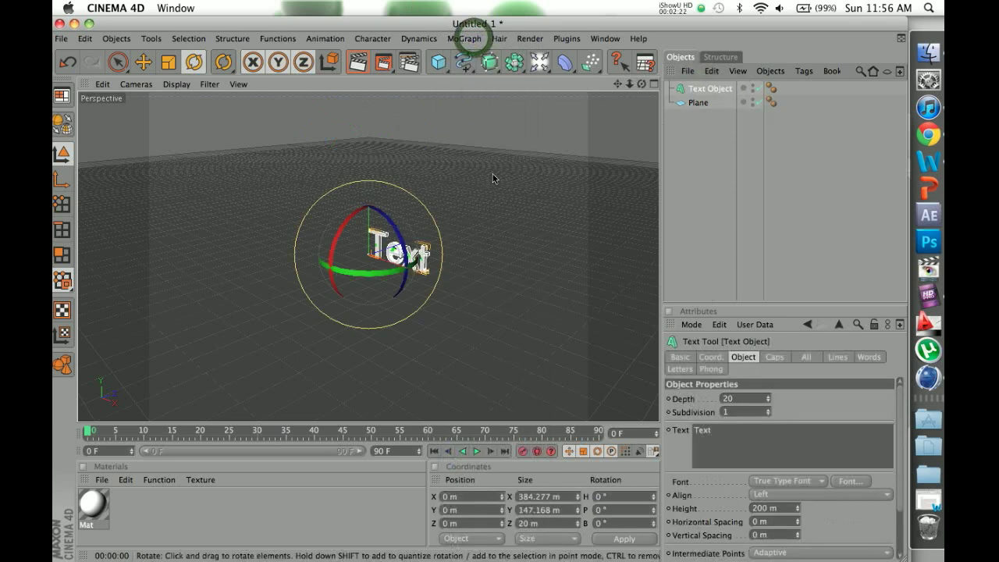
Add a Sky object and render the view to check it.
click(472, 252)
drag(538, 62, 769, 127)
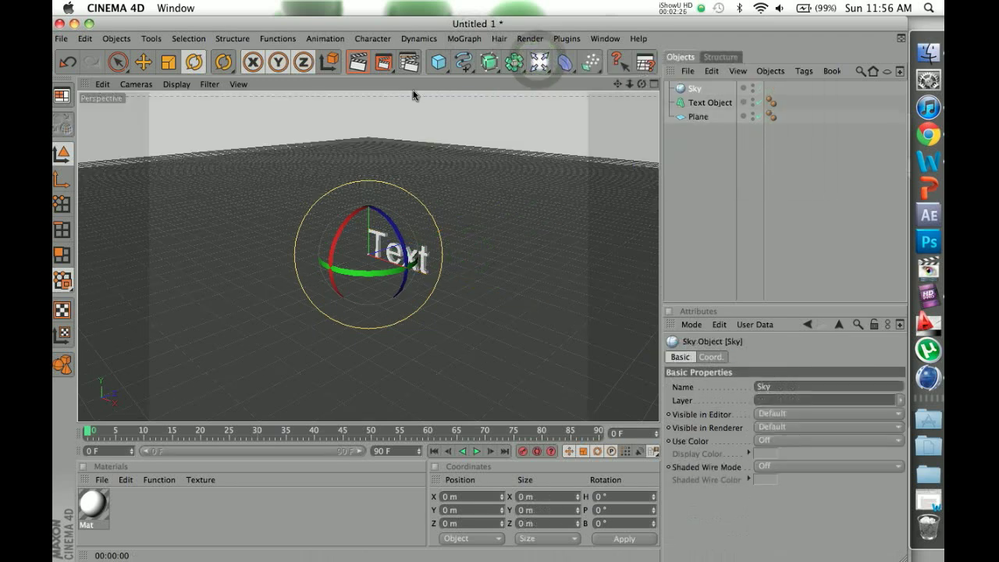
click(358, 69)
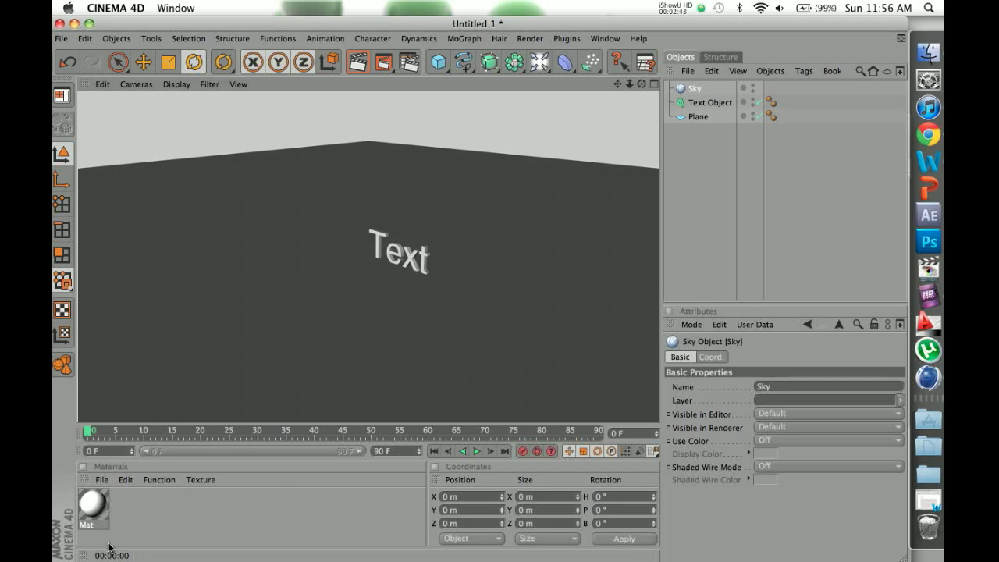
click(406, 251)
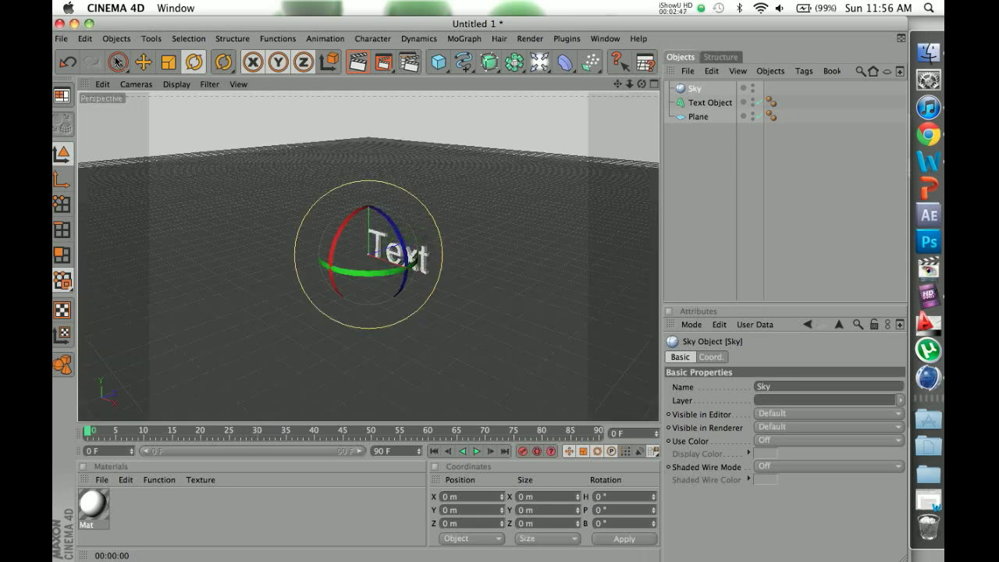
Switch to Live Selection and enter 300 F in the maximum frame field.
click(115, 67)
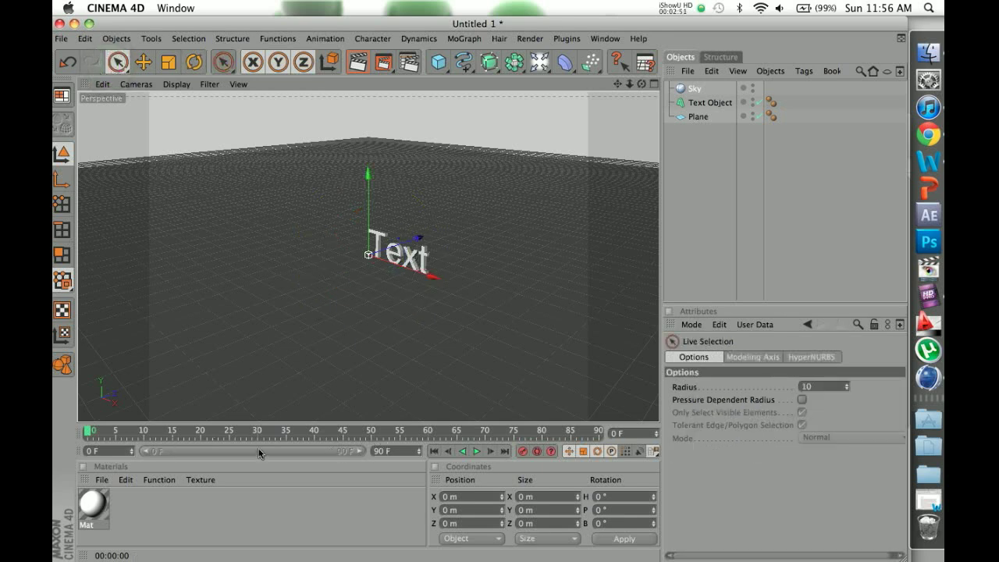
click(358, 451)
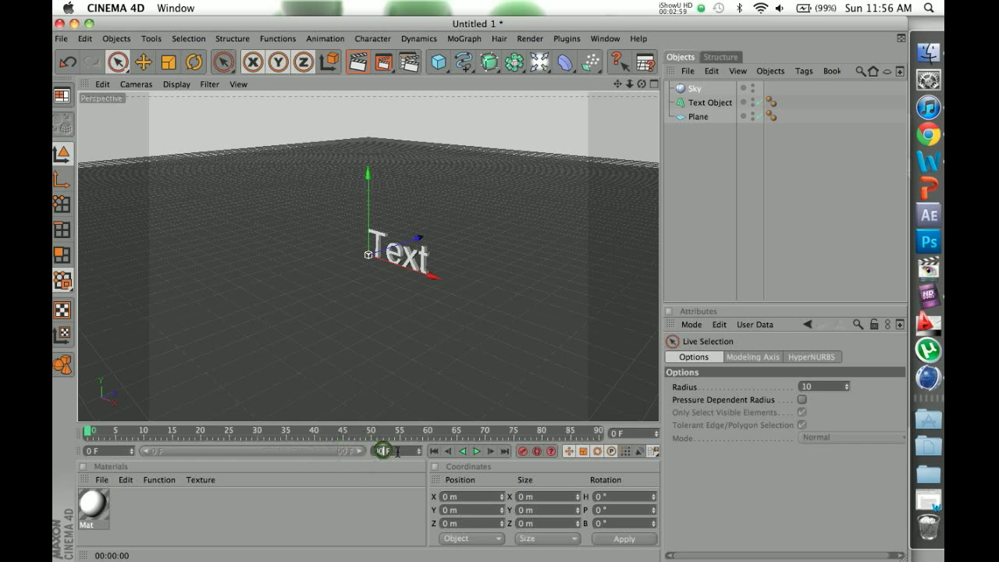
double_click(382, 451)
Commit the 300-frame length, widen the timeline to frames 0–260, and test playback both ways.
key(Return)
drag(203, 450, 157, 453)
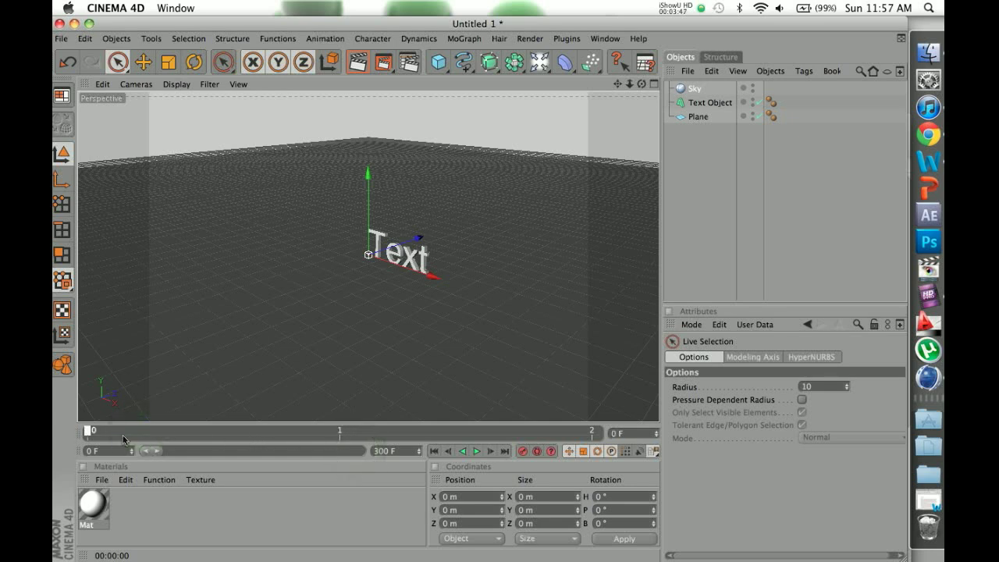
drag(157, 451, 334, 459)
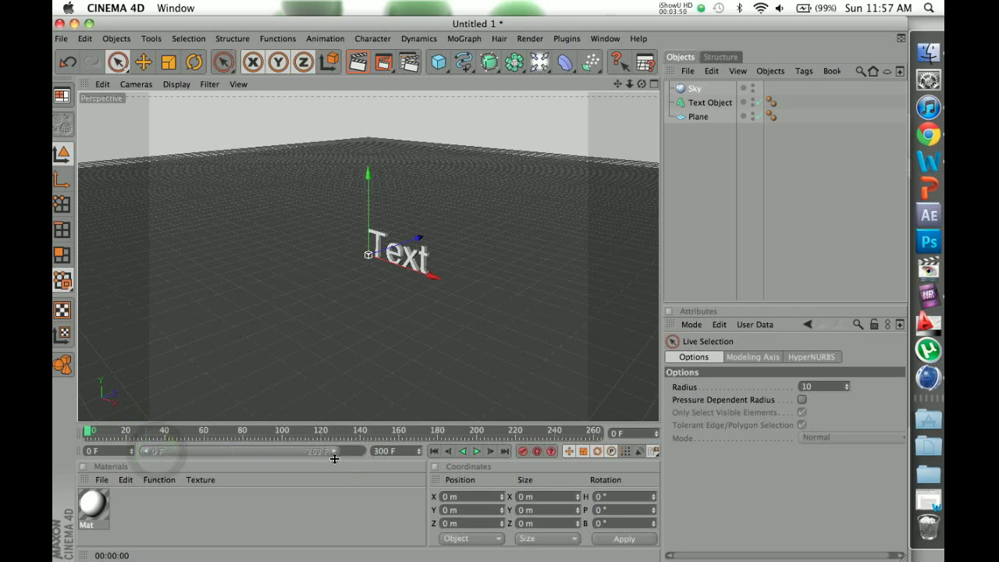
click(477, 451)
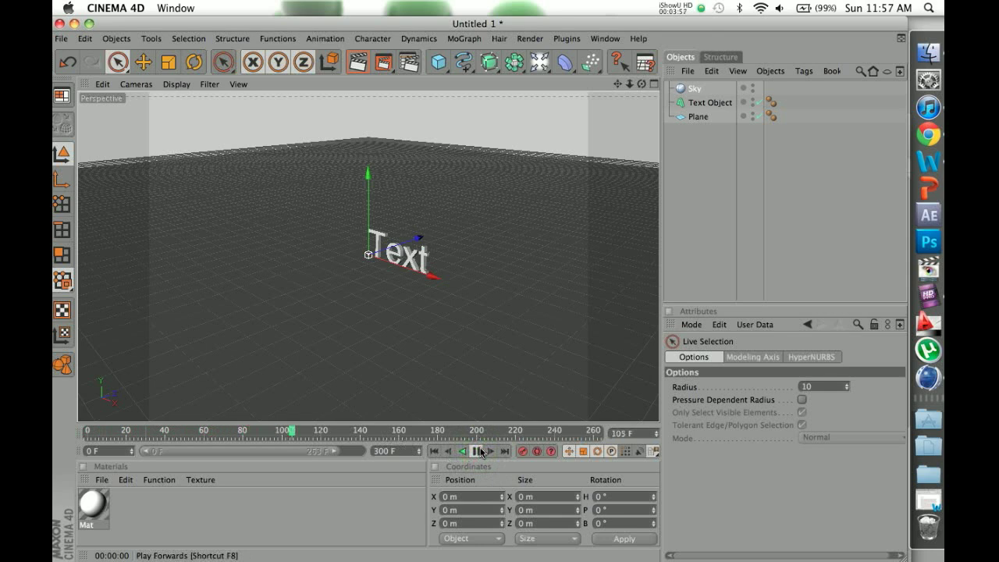
click(481, 452)
click(463, 451)
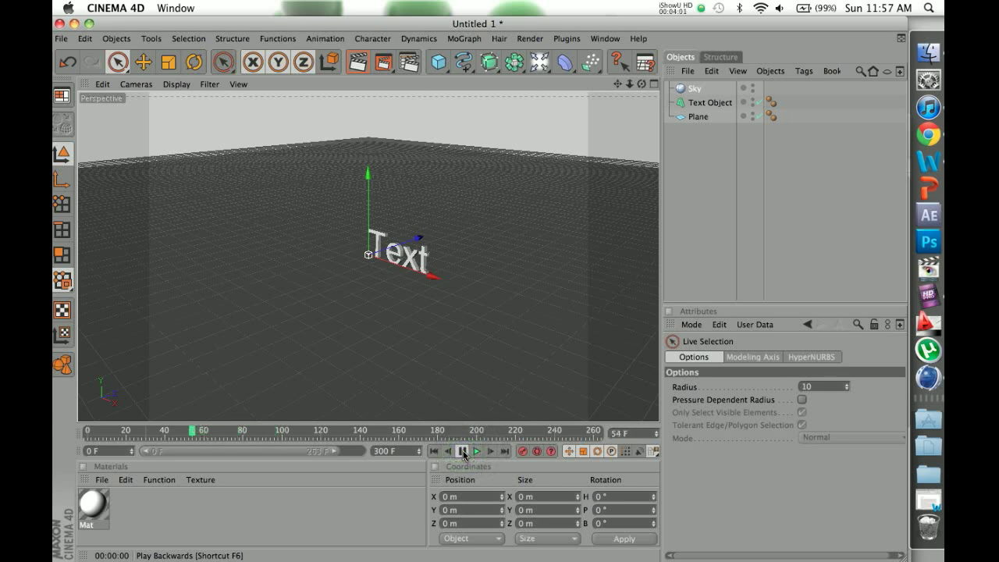
click(476, 451)
Scrub through the early frames, return to frame 0, and select the Text Object.
drag(175, 433, 101, 440)
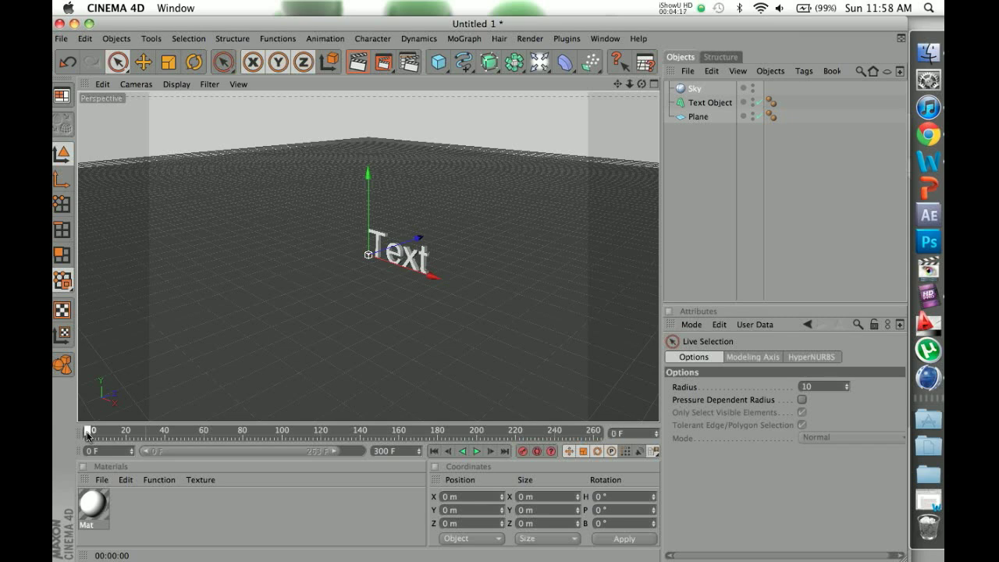
drag(87, 436, 115, 431)
drag(178, 430, 144, 432)
drag(171, 432, 88, 432)
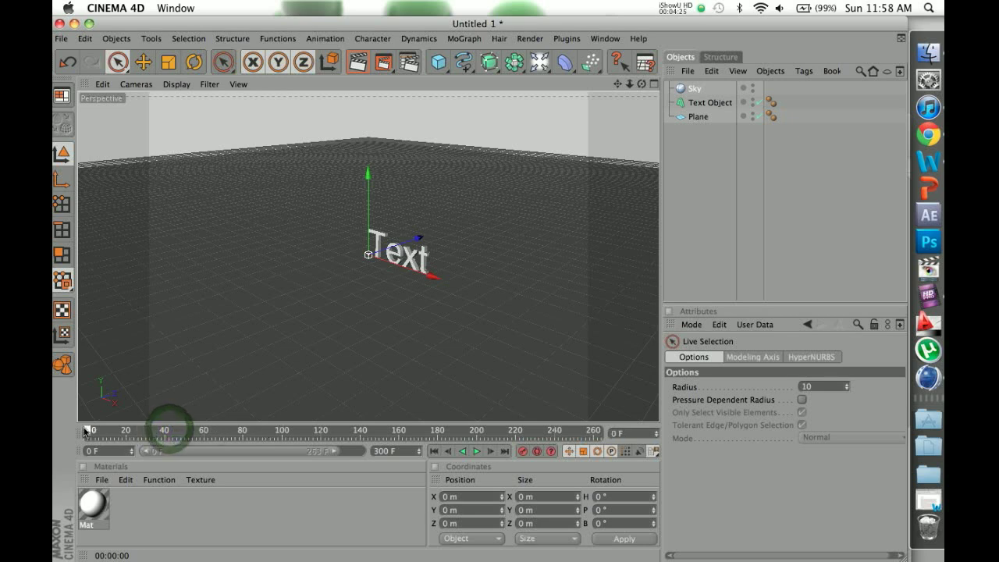
click(693, 104)
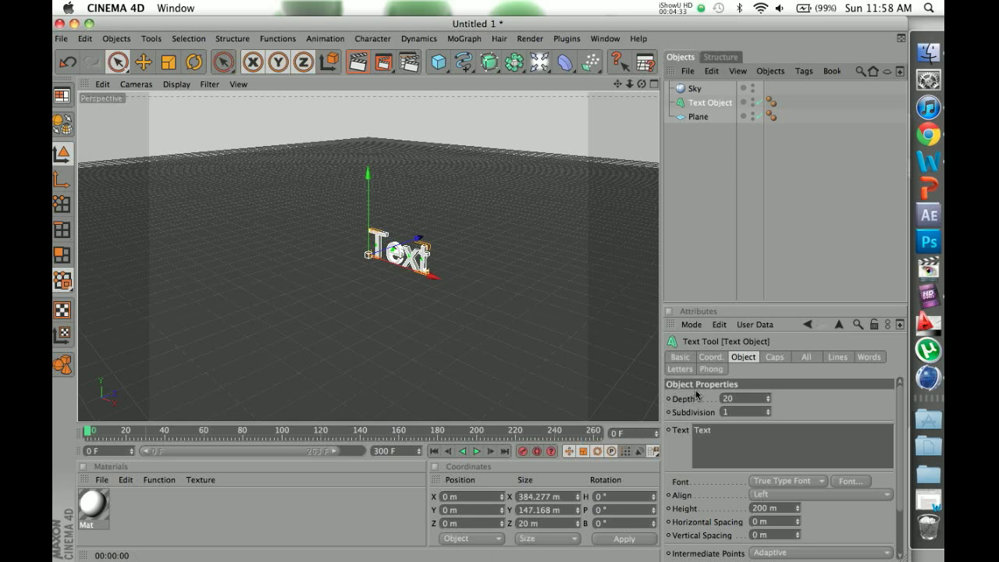
Set the Text Object's position to X -398 m, Y 33 m, Z -173 m in the Coord. tab.
click(710, 358)
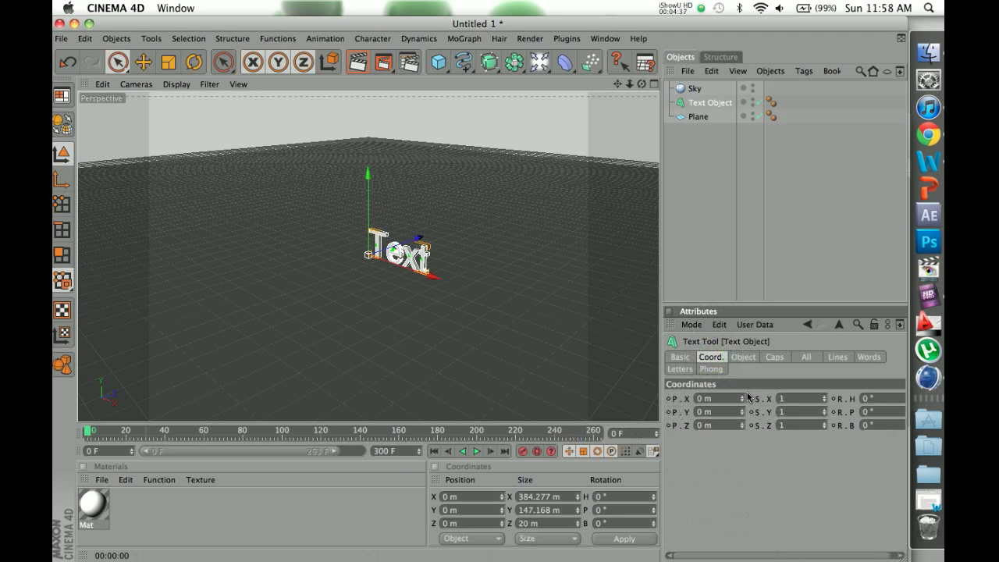
mouse_move(740, 404)
mouse_down()
mouse_move(754, 403)
mouse_move(737, 403)
mouse_move(743, 428)
mouse_move(744, 414)
mouse_up()
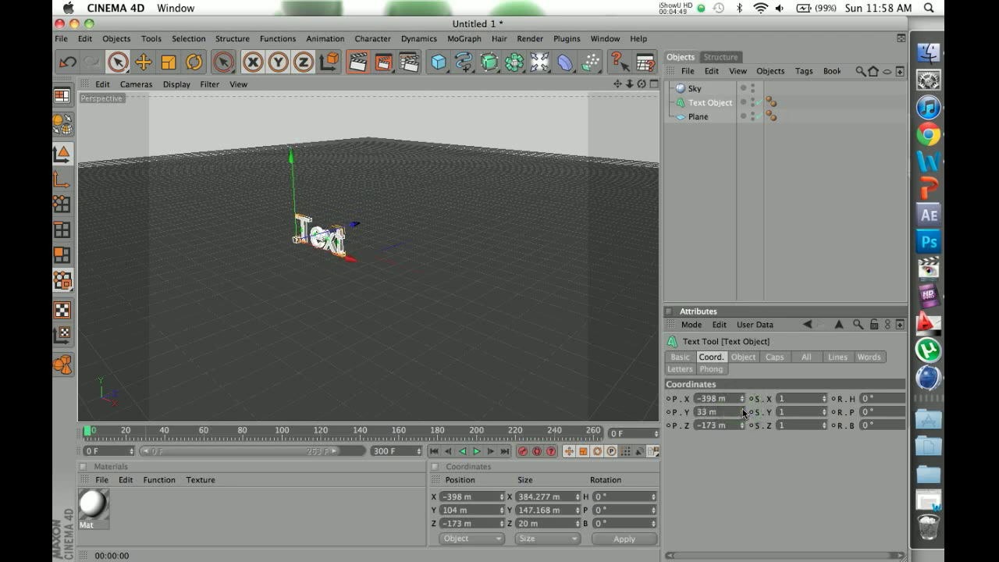
Key the Text Object's starting position (X −398 m, Y 33 m) at frame 0, then scrub forward.
right_click(667, 416)
mouse_move(692, 315)
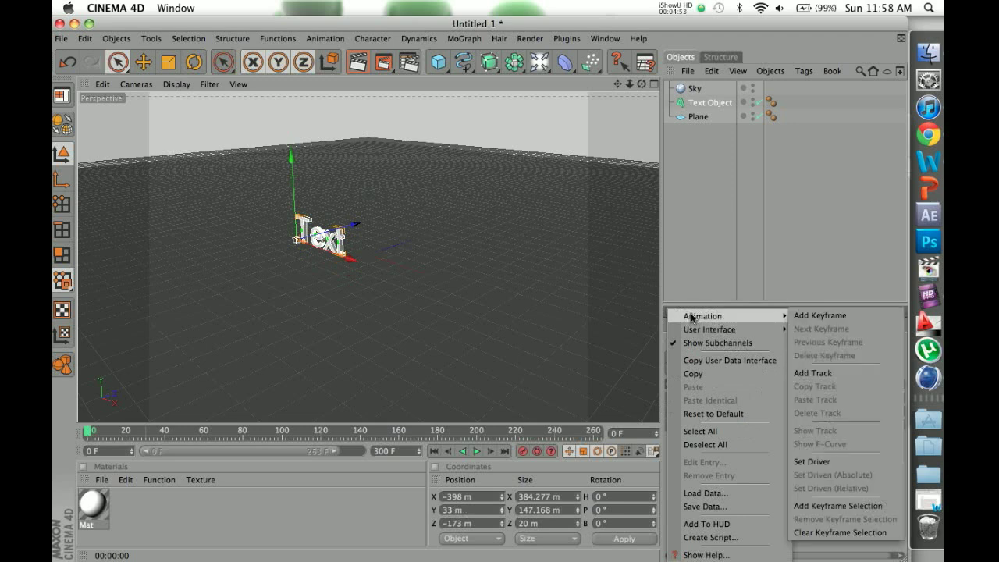
click(791, 316)
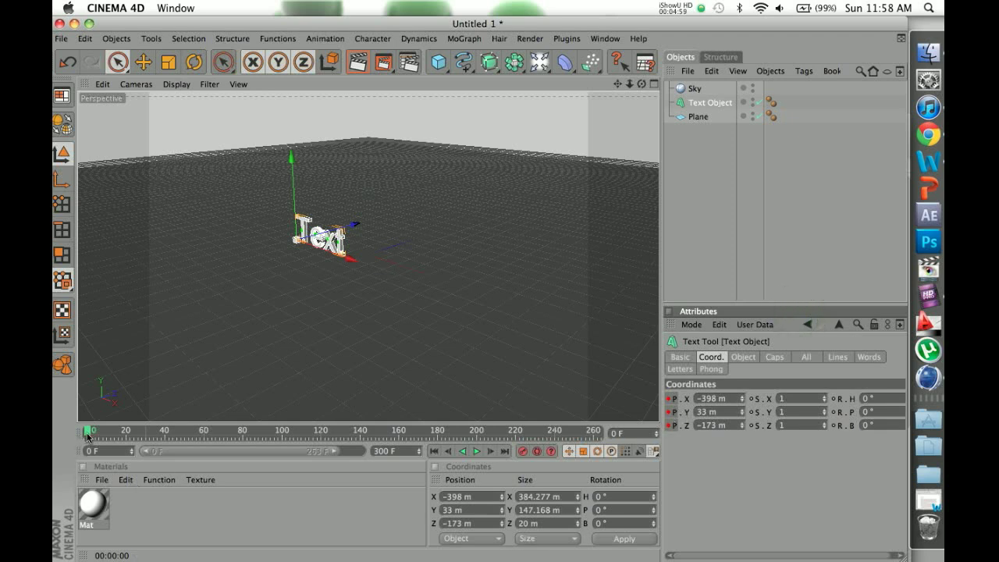
drag(88, 435, 144, 431)
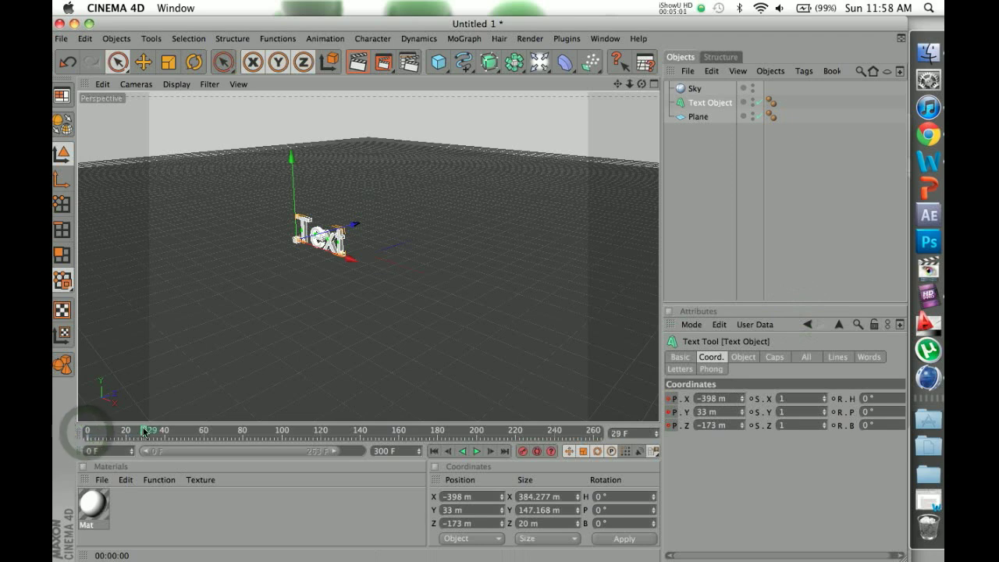
click(88, 441)
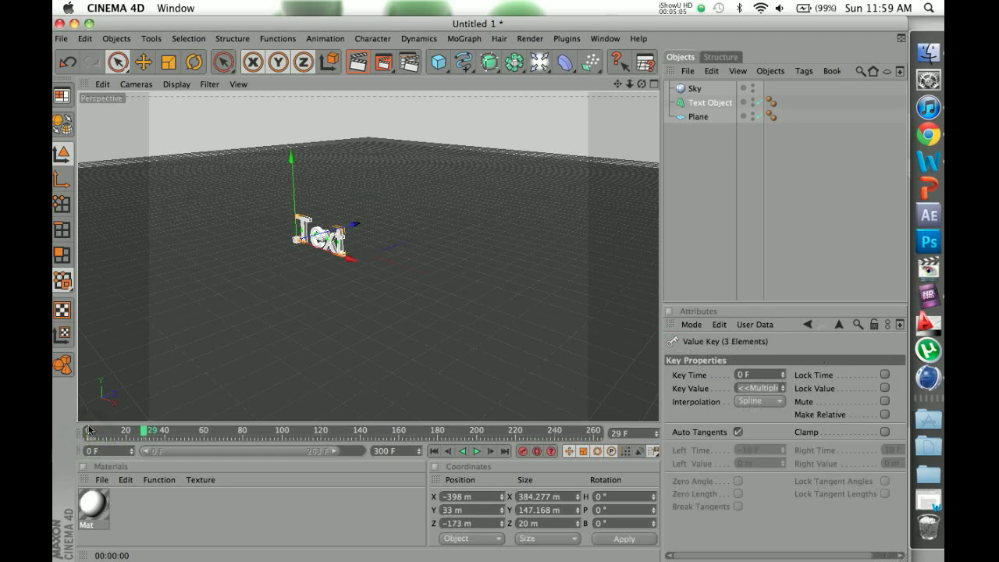
drag(89, 428, 243, 435)
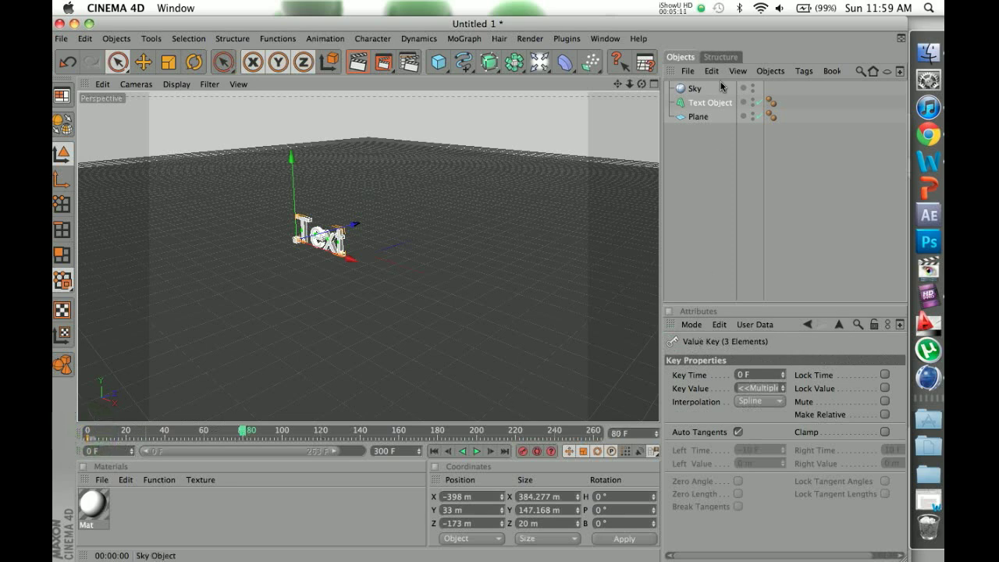
Move the text to X 78 m, Y 330 m, key it at frame 80, and rewind to frame 0.
click(701, 108)
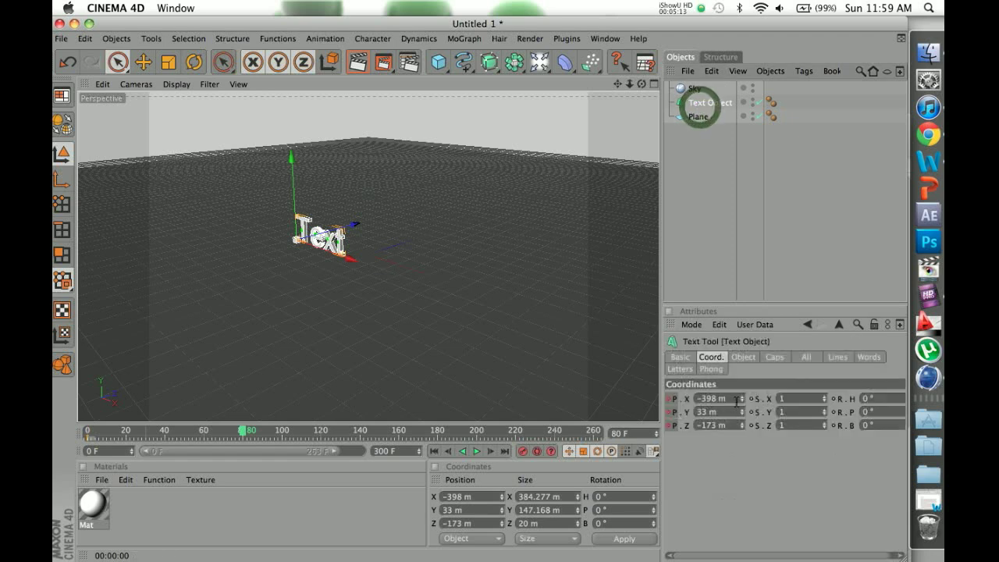
mouse_move(742, 412)
mouse_down()
mouse_move(742, 426)
mouse_move(742, 403)
mouse_up()
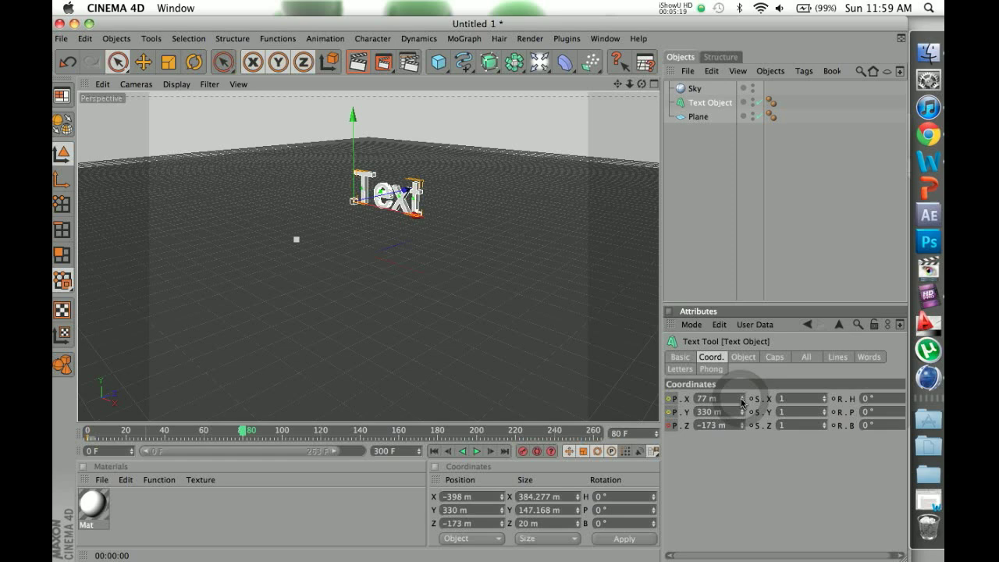
right_click(669, 400)
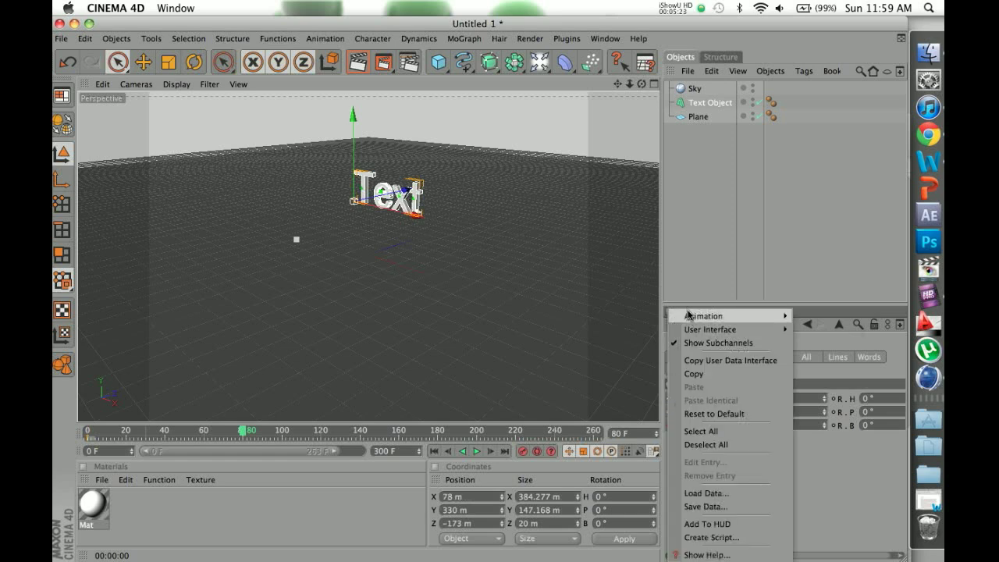
mouse_move(689, 316)
click(799, 315)
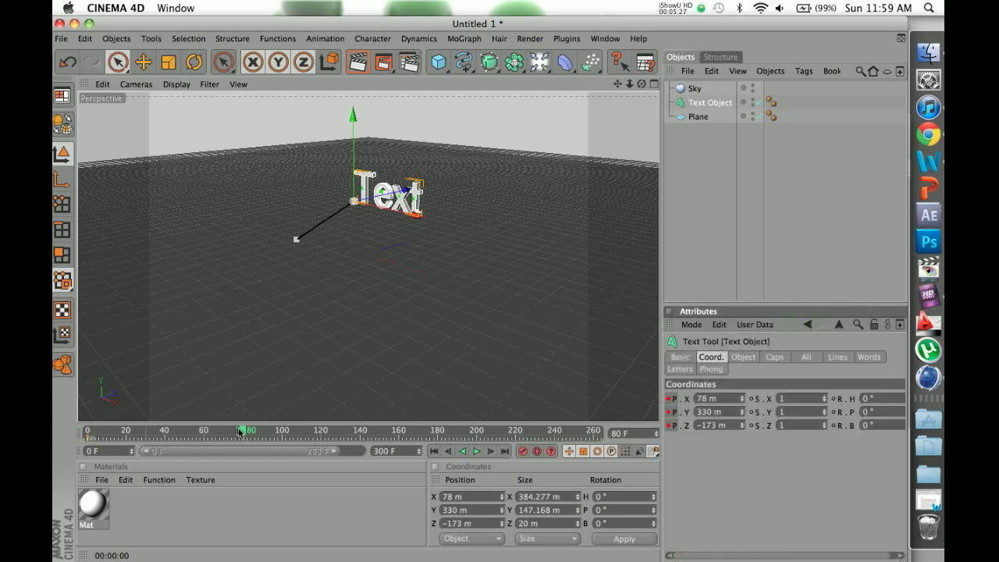
drag(241, 434, 86, 434)
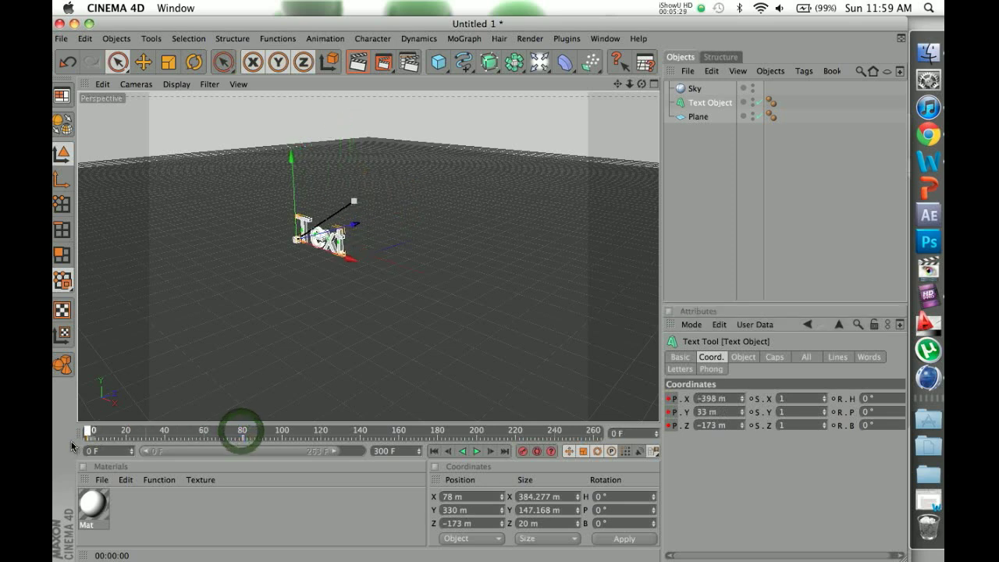
click(477, 451)
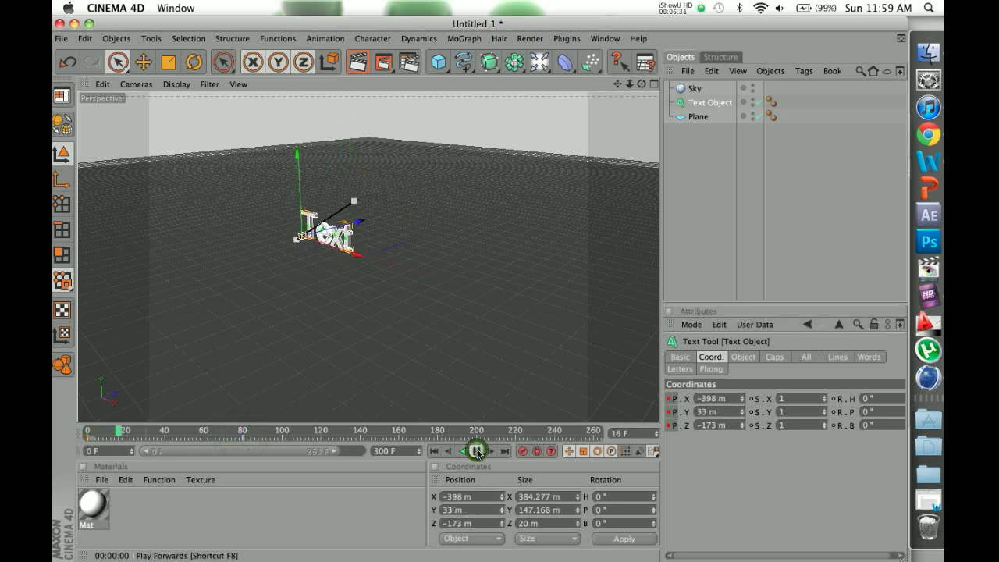
right_click(479, 454)
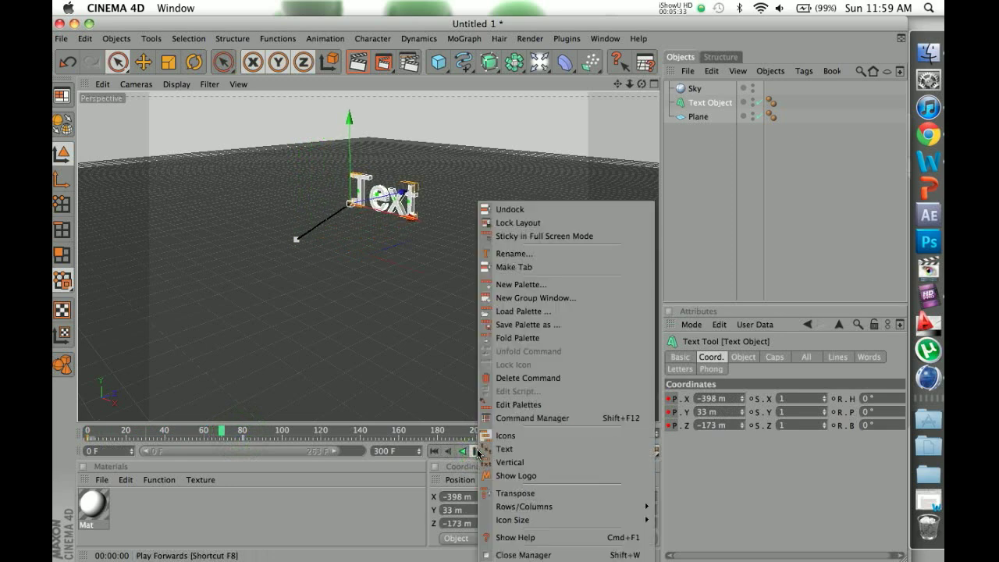
click(242, 478)
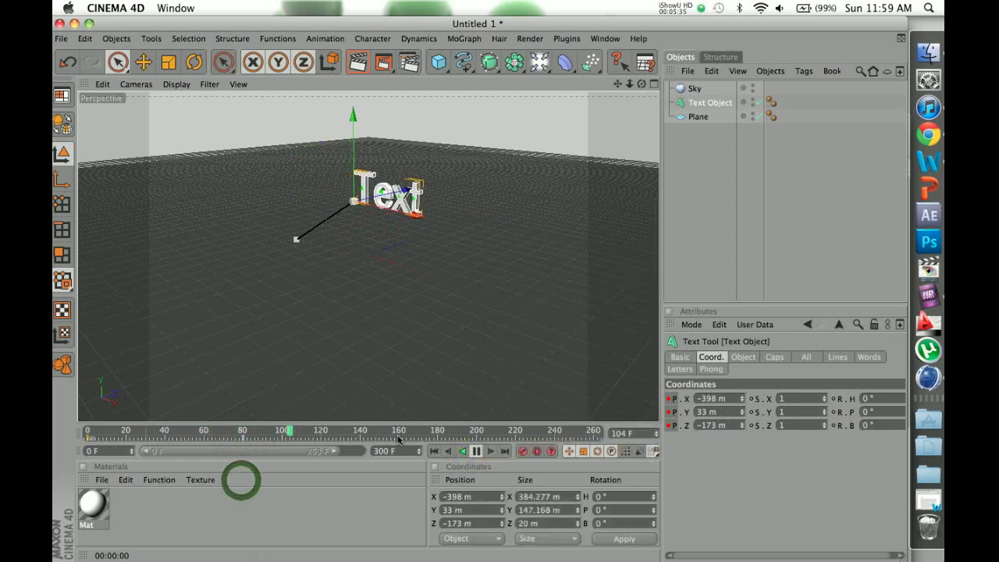
click(476, 452)
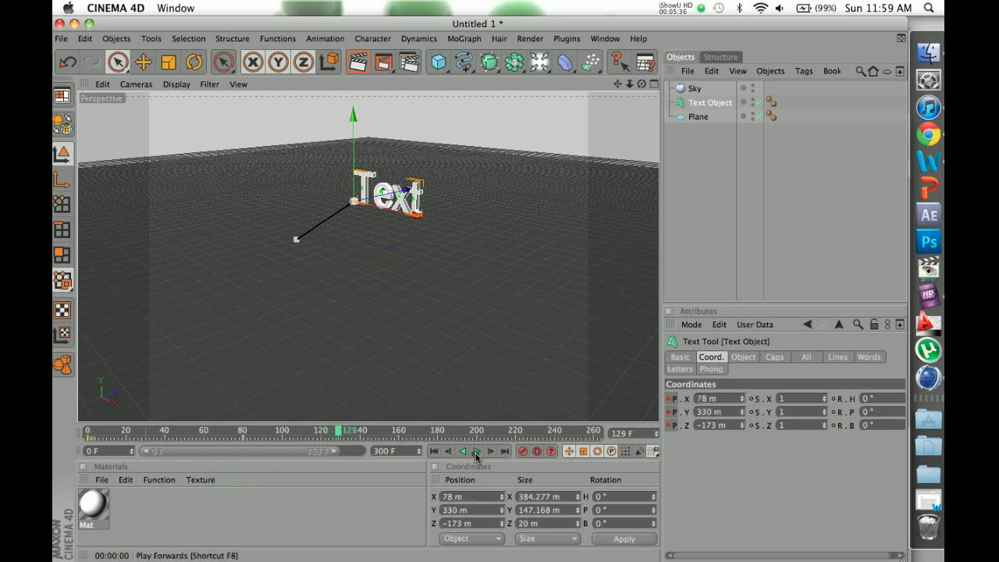
click(243, 439)
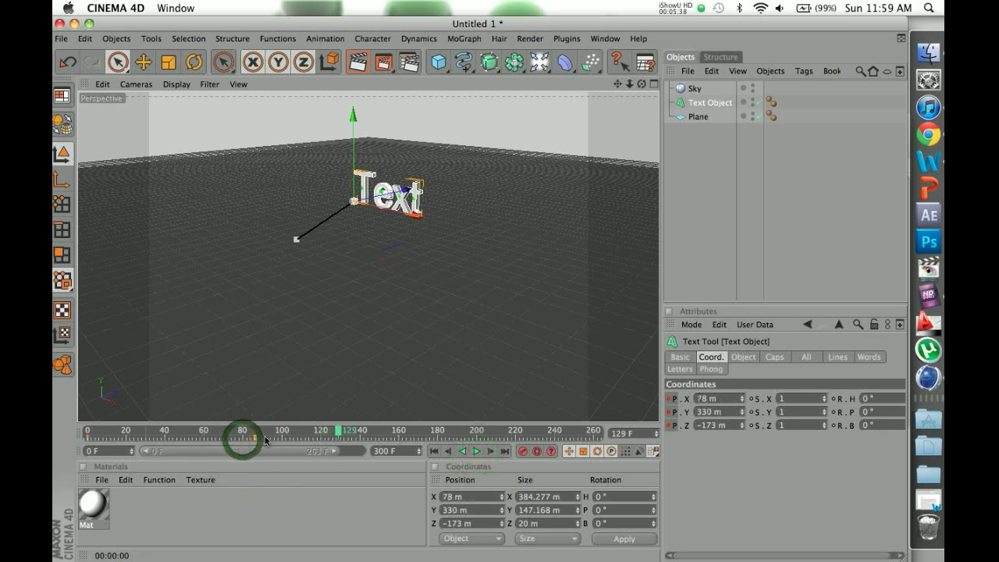
click(334, 435)
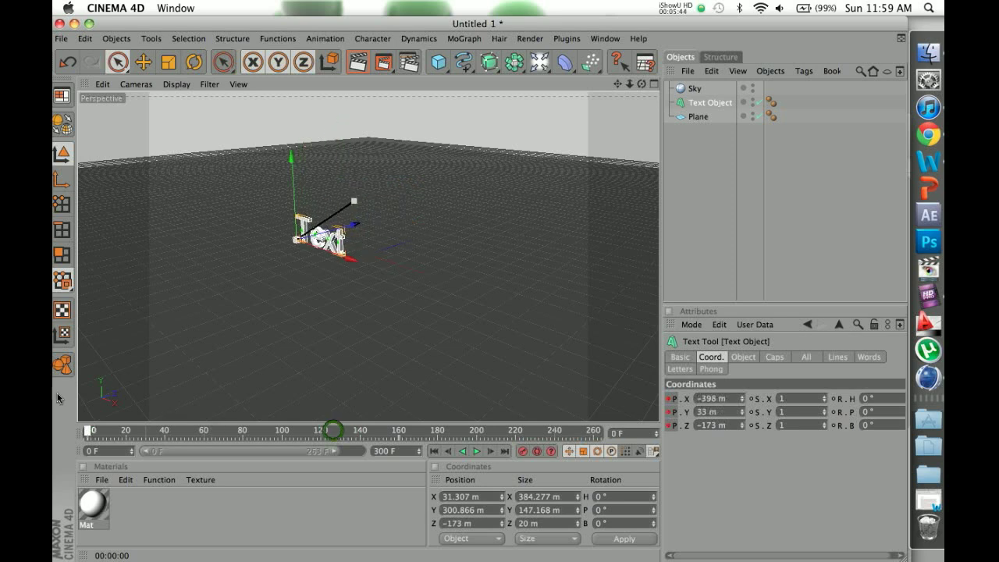
click(474, 451)
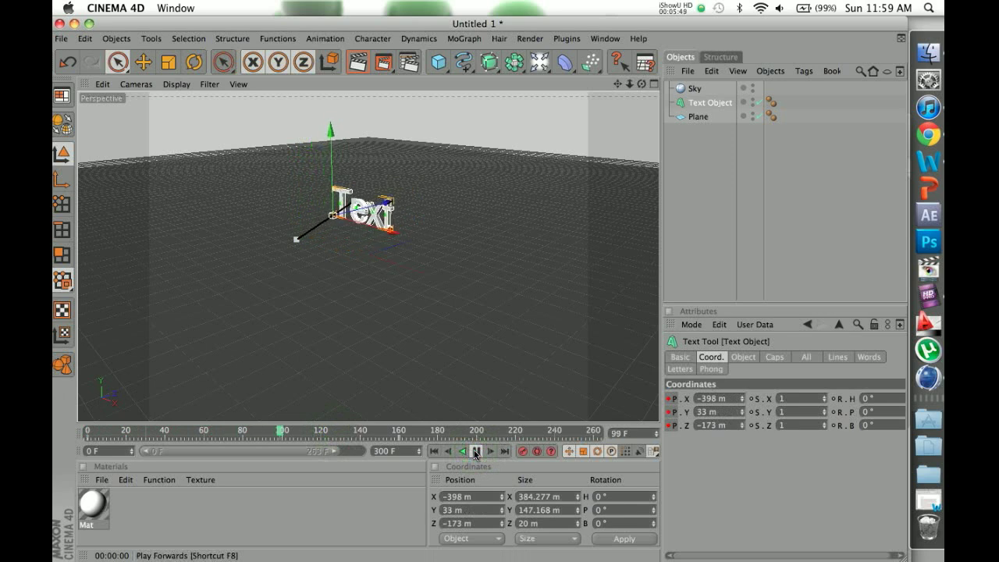
click(464, 451)
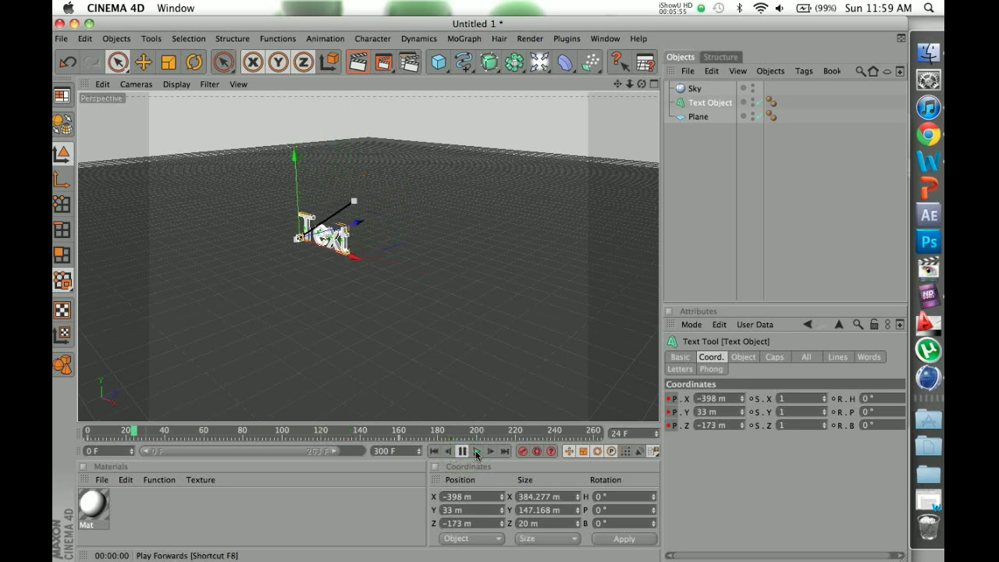
click(476, 450)
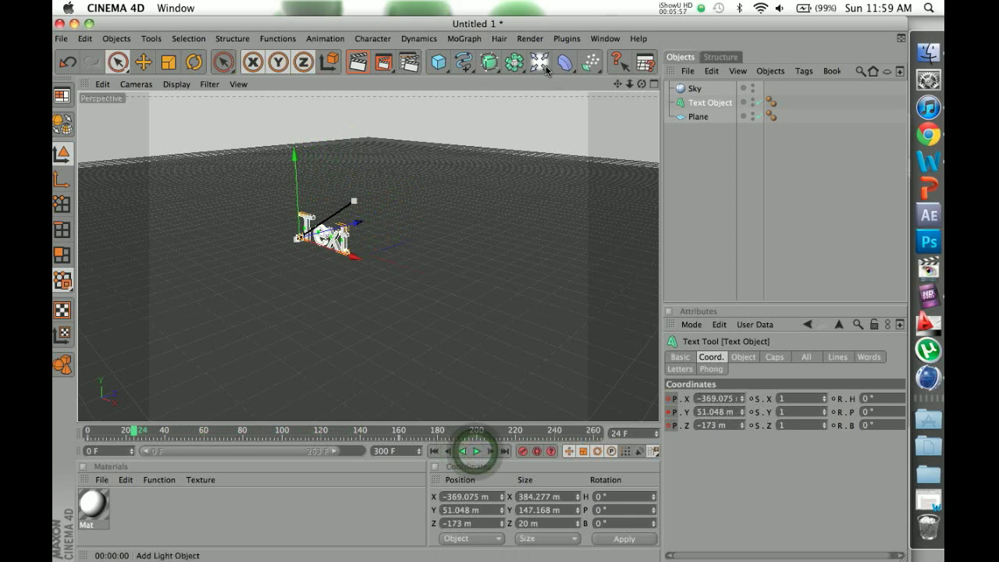
Add a Camera at X 1551.76 m, Y 789.902 m, Z -1551.763 m and look through it.
drag(547, 66, 780, 99)
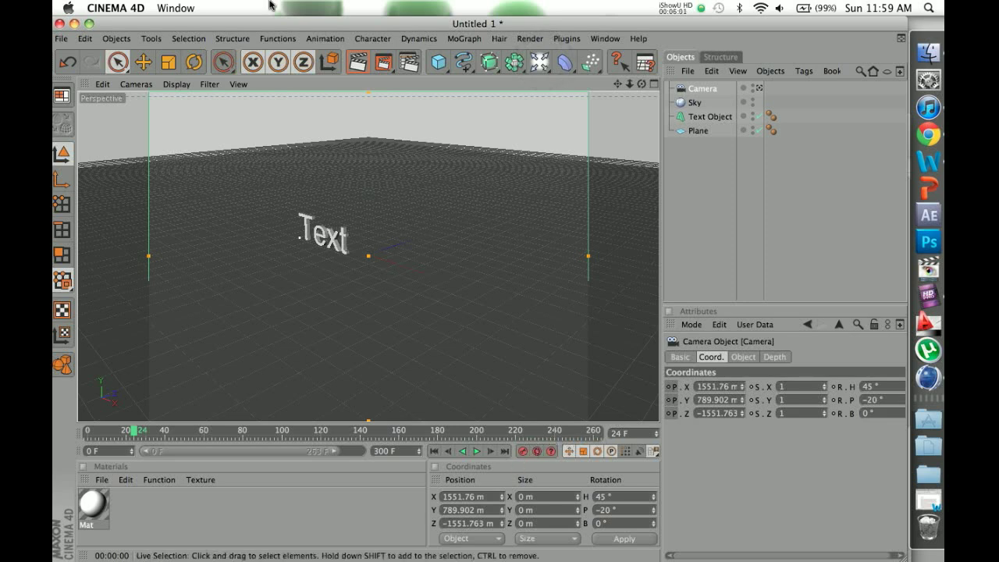
click(135, 83)
mouse_move(150, 108)
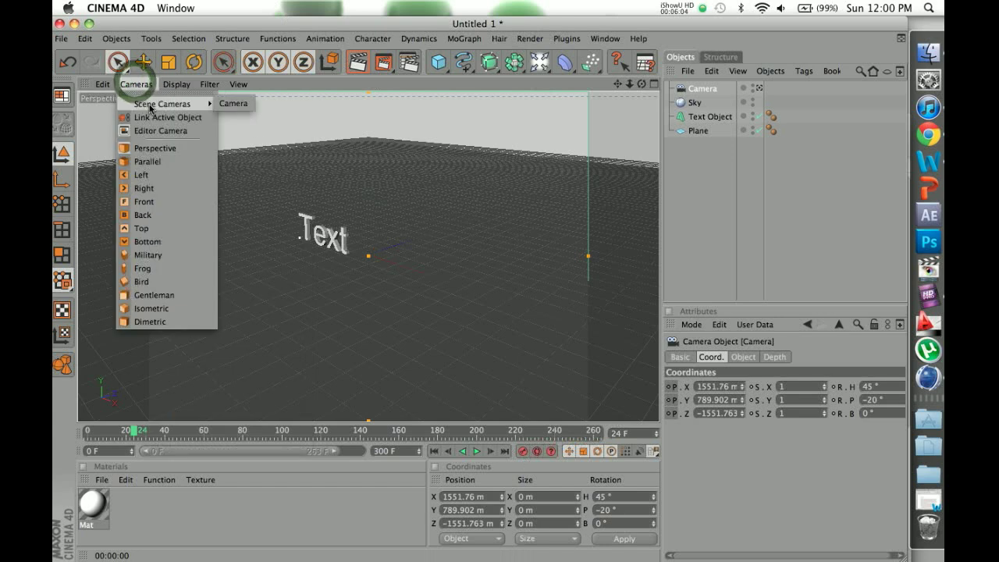
click(232, 103)
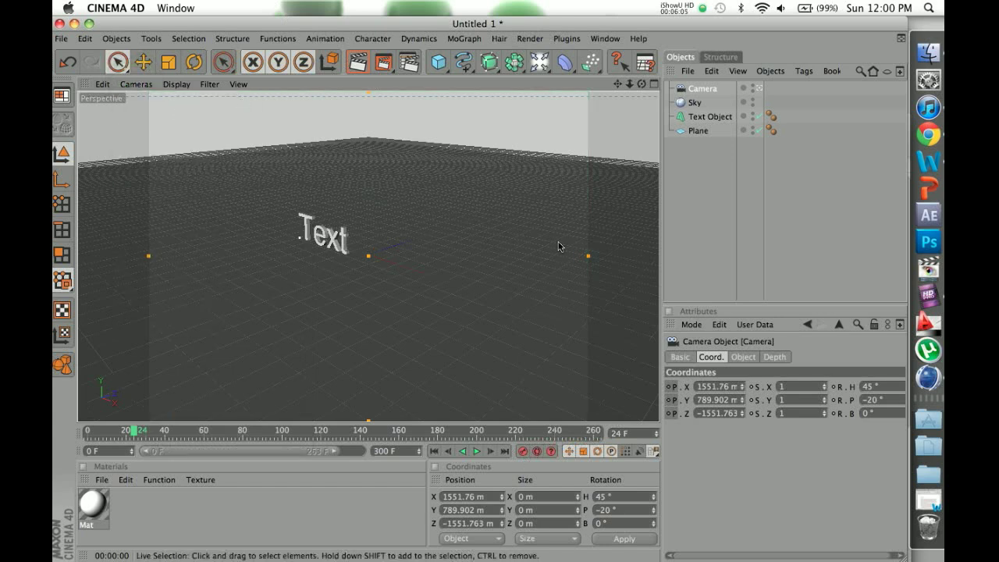
right_click(668, 388)
mouse_move(678, 316)
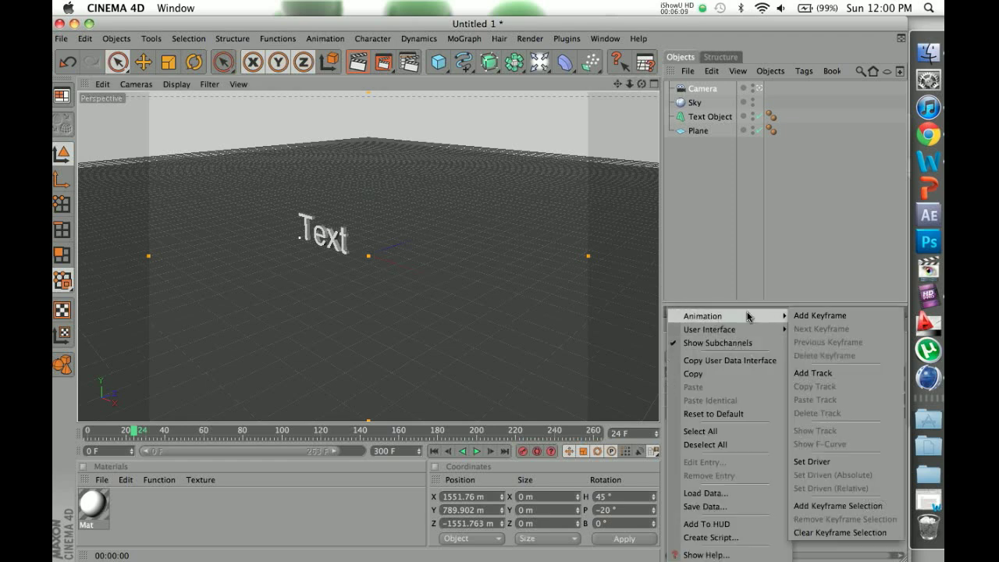
click(797, 255)
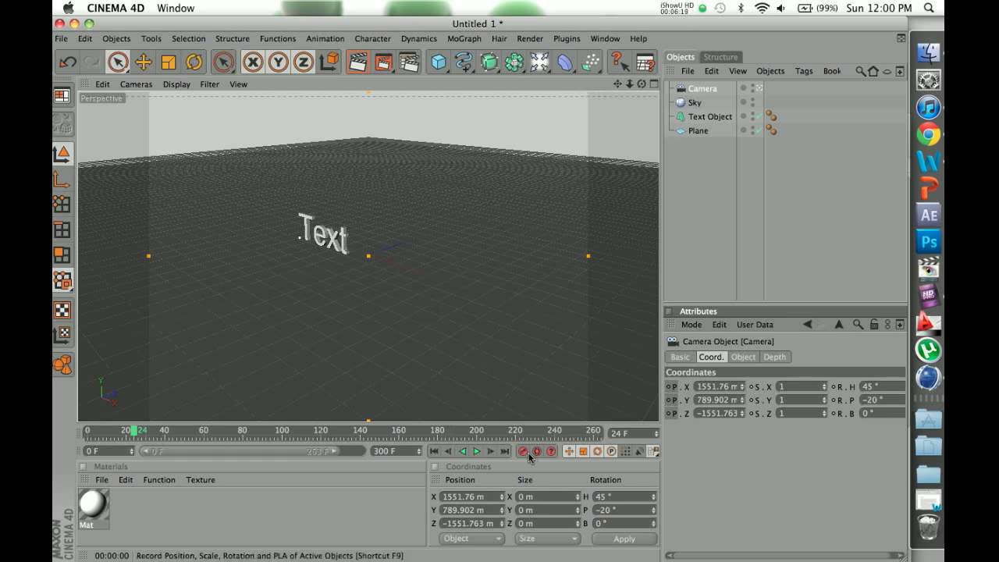
At frame 0, pan and rotate the camera onto the text and record its keyframe.
drag(105, 430, 89, 430)
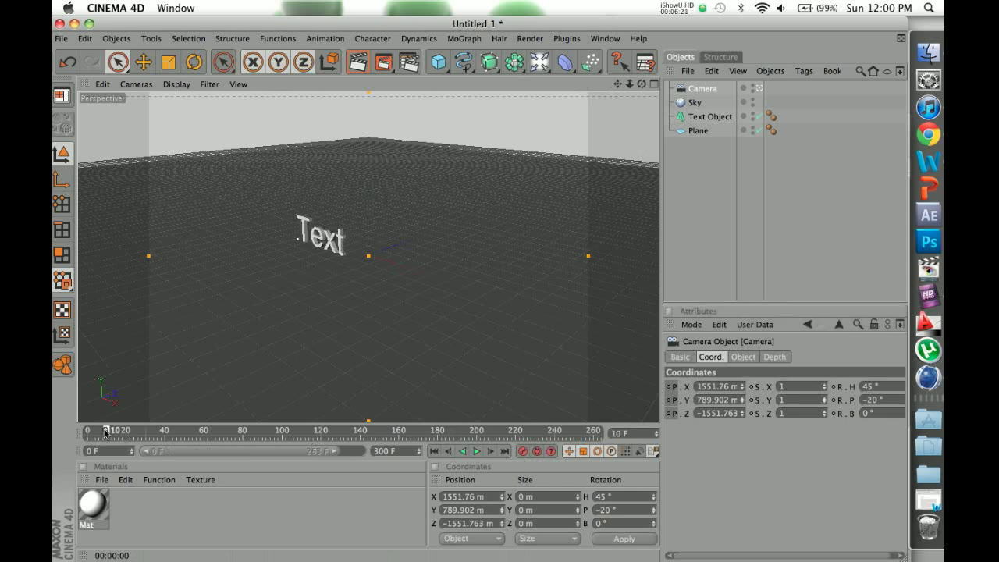
click(523, 459)
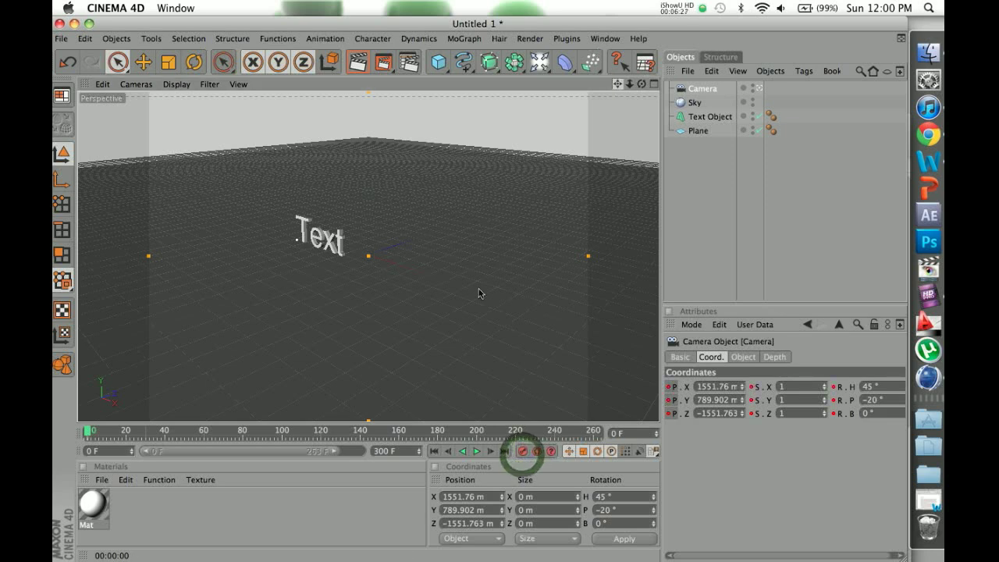
alt+middle_drag(351, 258, 479, 293)
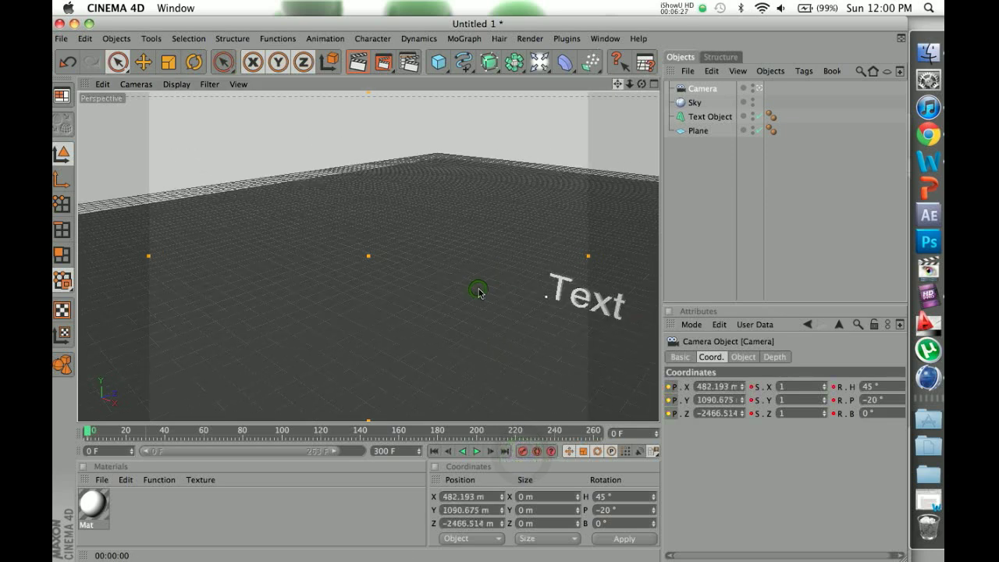
drag(640, 83, 635, 94)
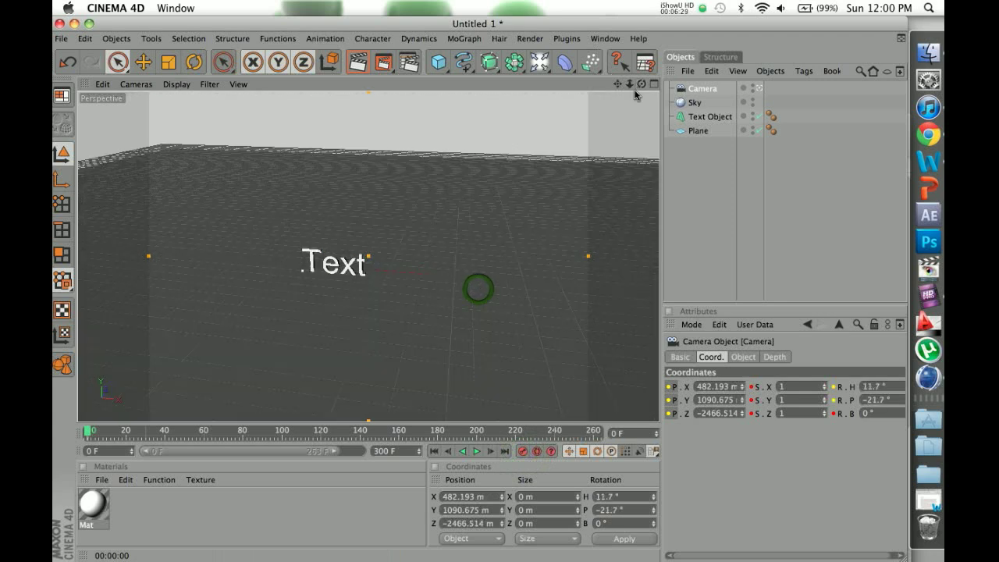
click(521, 455)
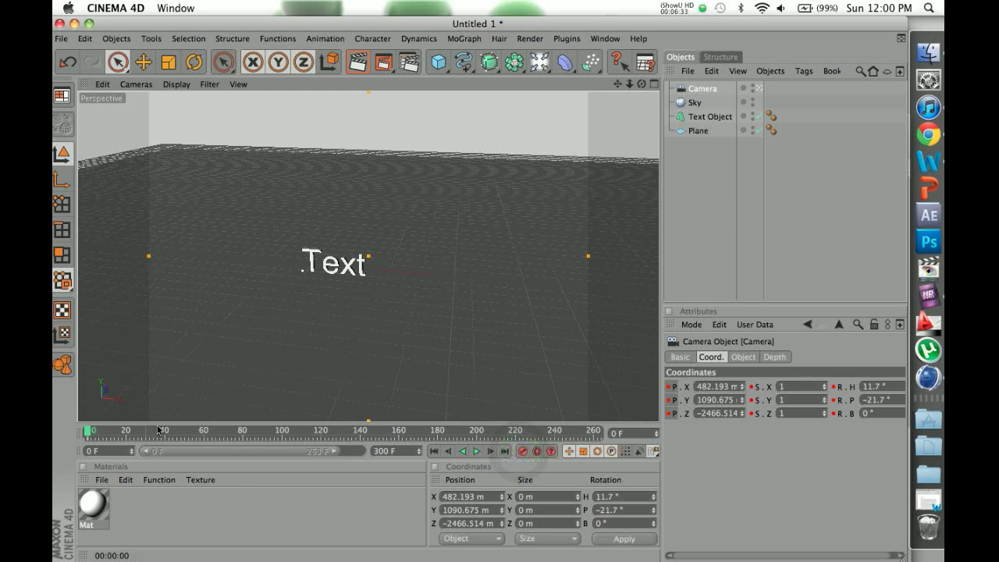
At frame 60, pan the camera so the text sits right, key it, and scrub to preview.
drag(156, 429, 203, 431)
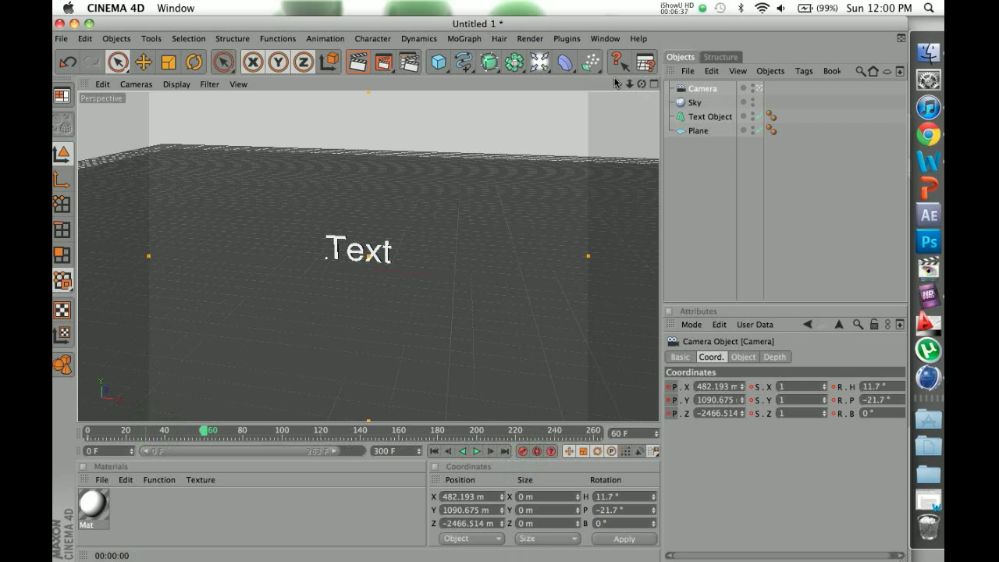
drag(617, 83, 481, 294)
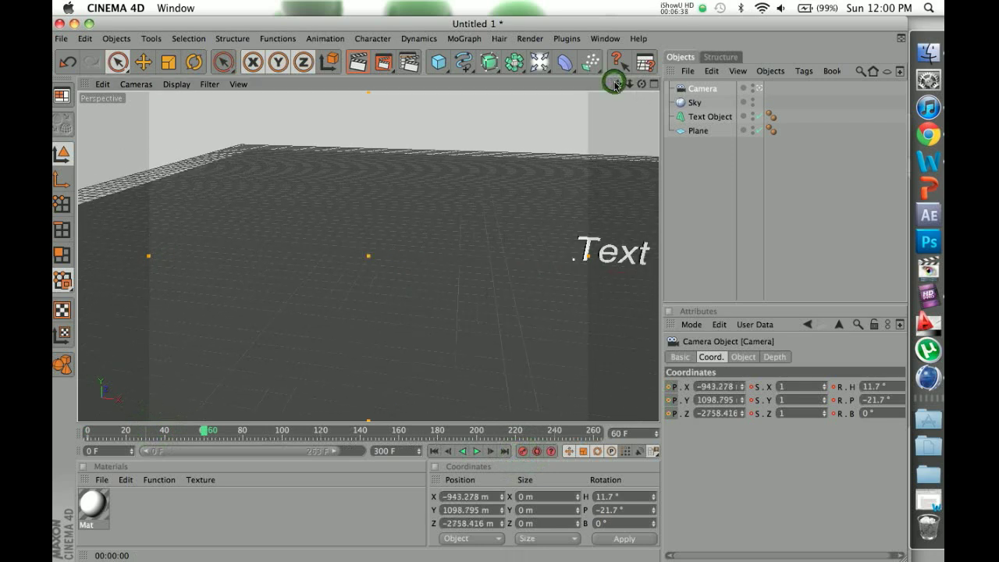
click(524, 452)
drag(204, 431, 100, 449)
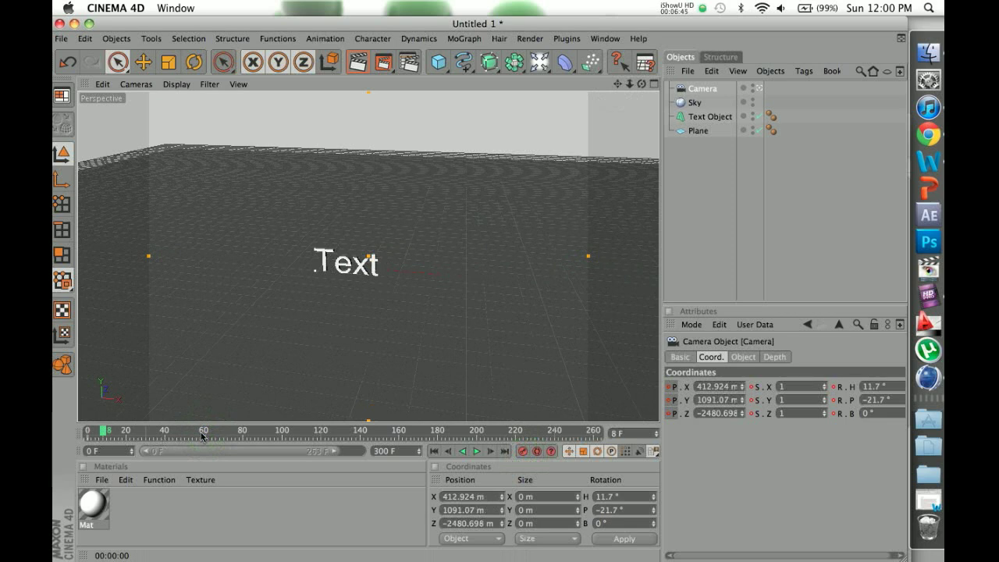
drag(201, 435, 55, 439)
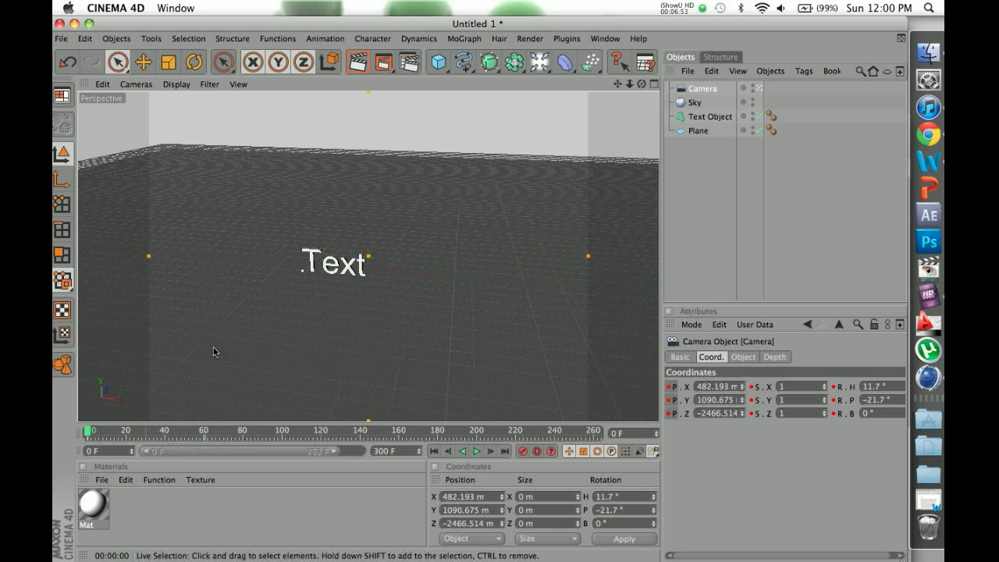